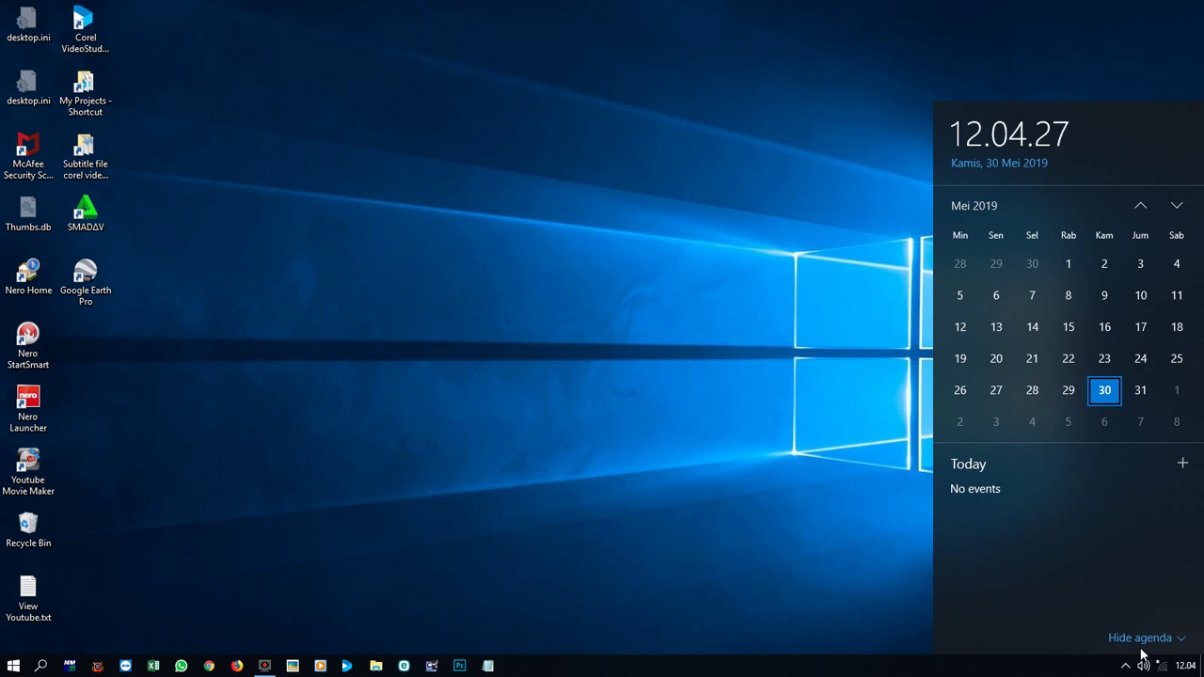
Step: Connect the computer to the open wireless network "Langganan WIFI 60rb Perbulan"
{"action": "left_click", "coordinate": [530, 312]}
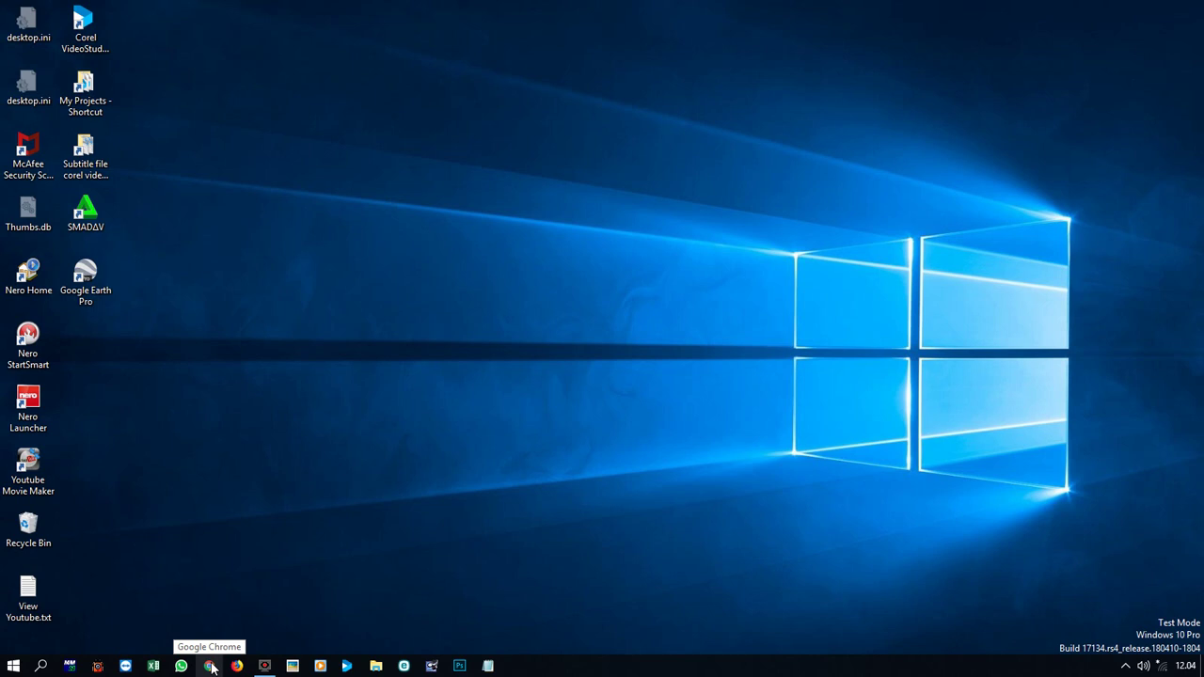
{"action": "left_click", "coordinate": [1159, 665]}
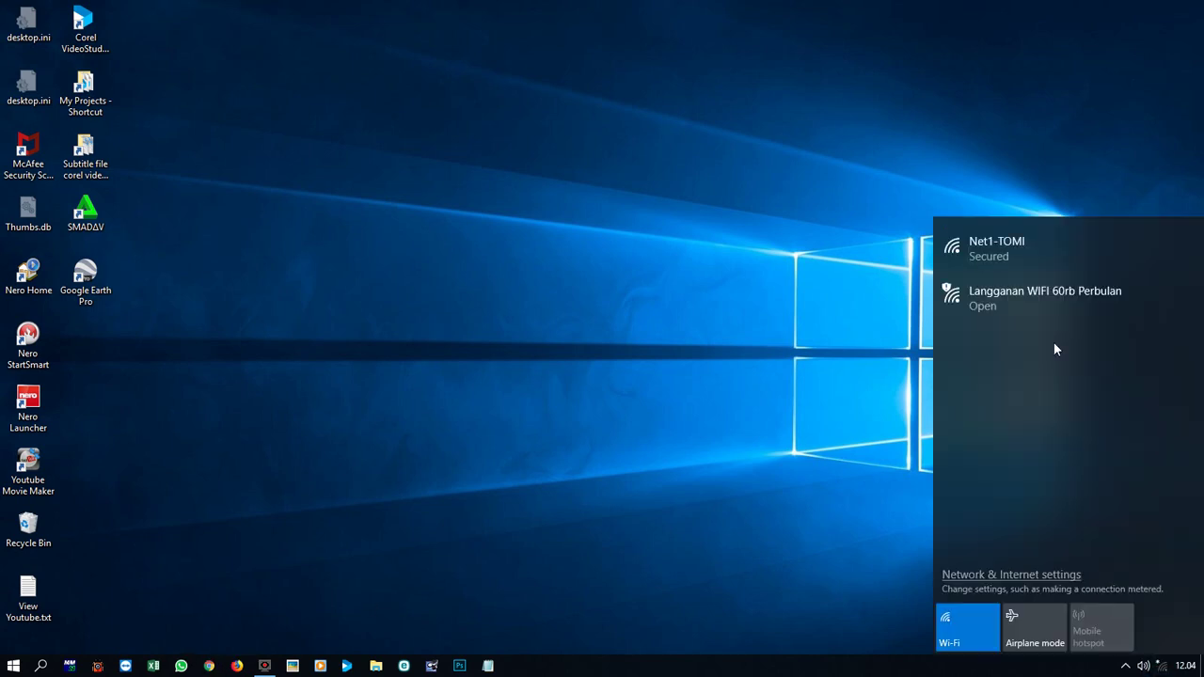
{"action": "left_click", "coordinate": [1047, 290]}
{"action": "left_click", "coordinate": [1114, 399]}
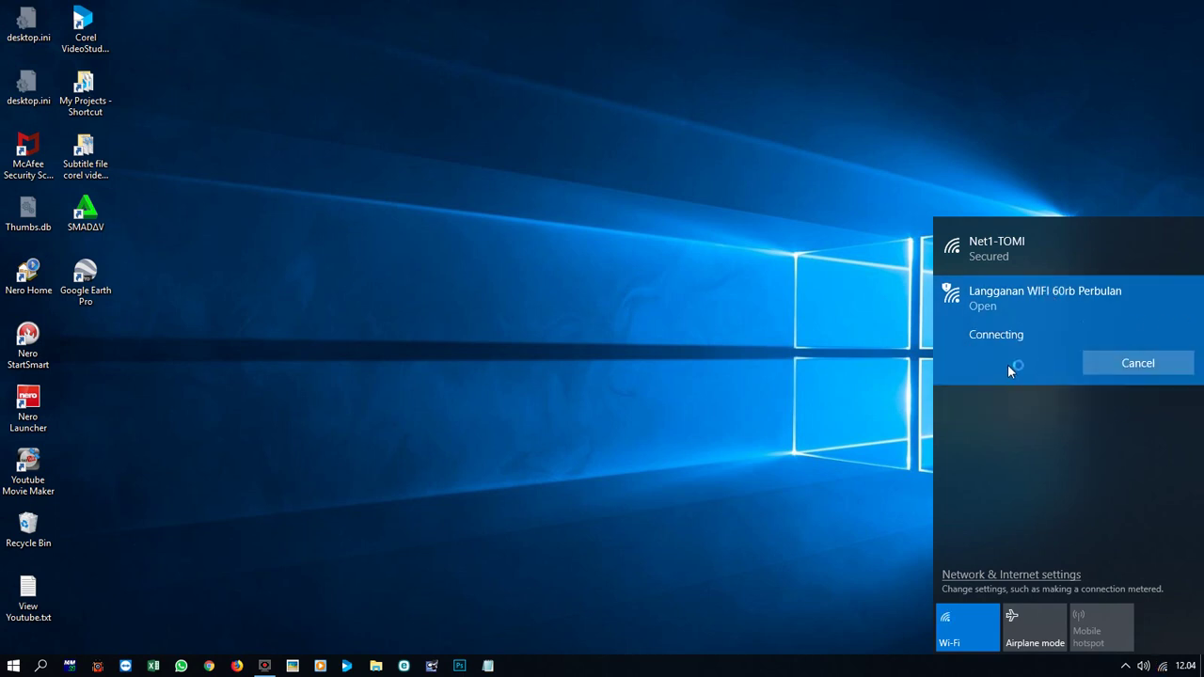
{"action": "left_click", "coordinate": [558, 352]}
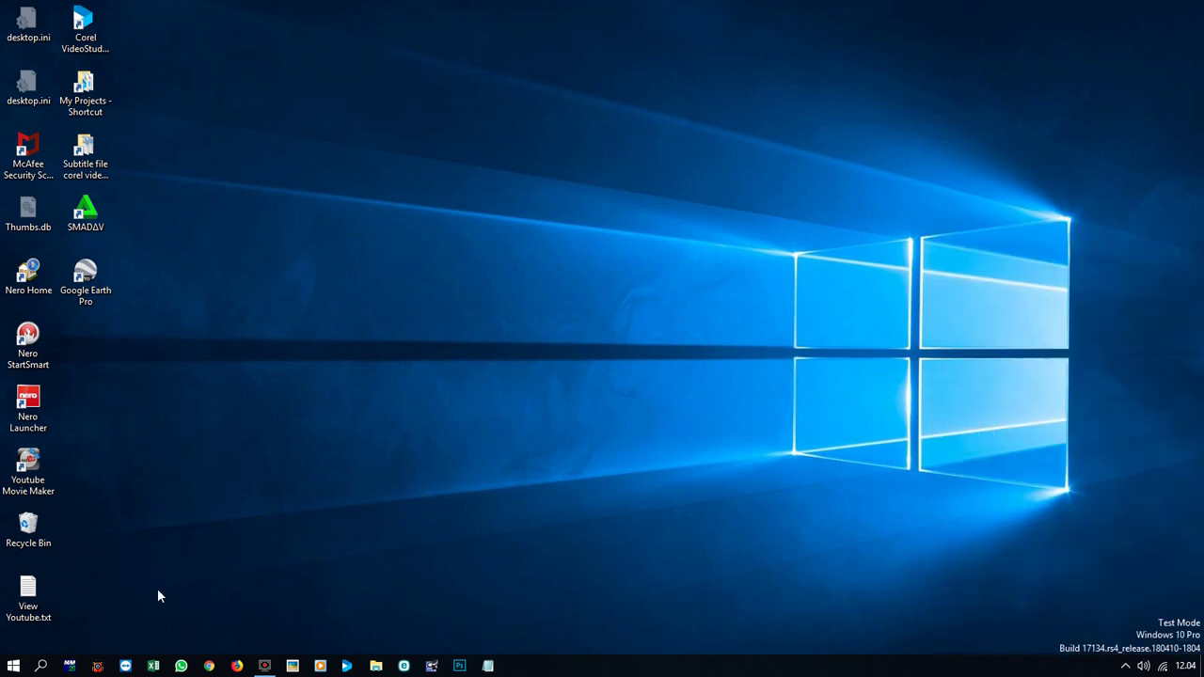
Step: Switch to Google Chrome, close the YouTube tab and load tutorial.ut.ac.id in the remaining tab
{"action": "left_click", "coordinate": [209, 666]}
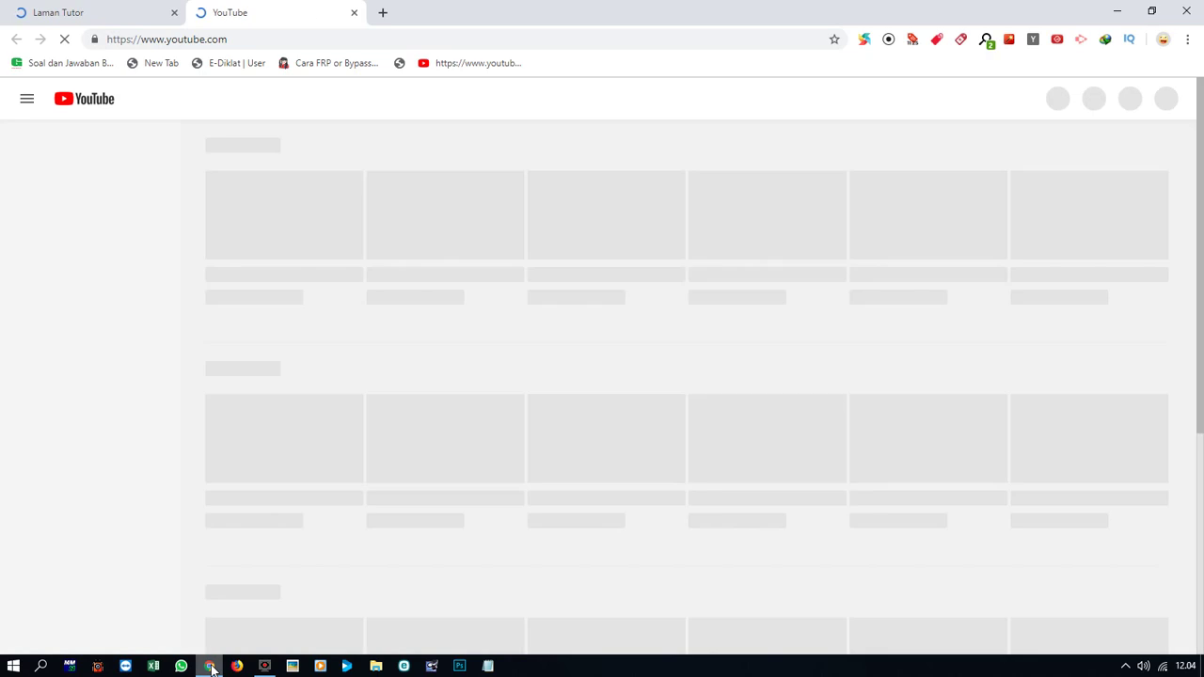
{"action": "left_click", "coordinate": [354, 12]}
{"action": "left_click", "coordinate": [210, 39]}
{"action": "left_click", "coordinate": [212, 39]}
{"action": "left_click_drag", "start_coordinate": [213, 39], "coordinate": [314, 38]}
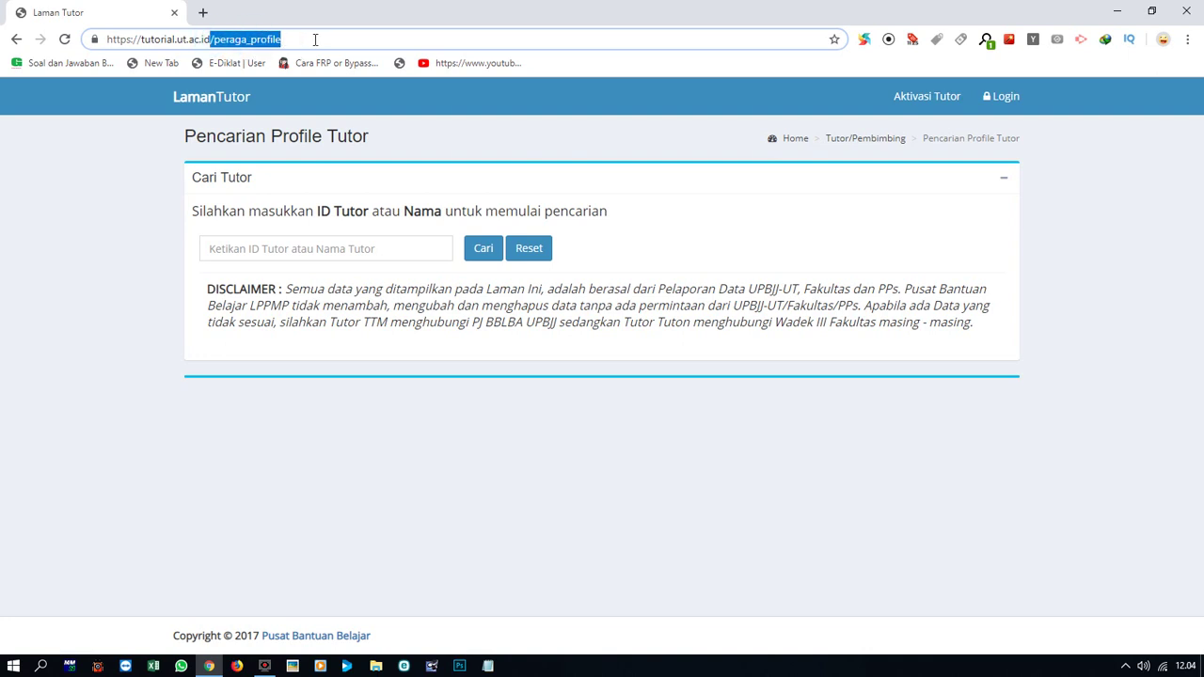
{"action": "key", "text": "BackSpace"}
{"action": "key", "text": "Home"}
{"action": "key", "text": "shift+Right"}
{"action": "key", "text": "shift+Right"}
{"action": "key", "text": "shift+Right"}
{"action": "key", "text": "shift+Right"}
{"action": "key", "text": "shift+Right"}
{"action": "key", "text": "shift+Right"}
{"action": "key", "text": "shift+Right"}
{"action": "key", "text": "shift+Right"}
{"action": "key", "text": "BackSpace"}
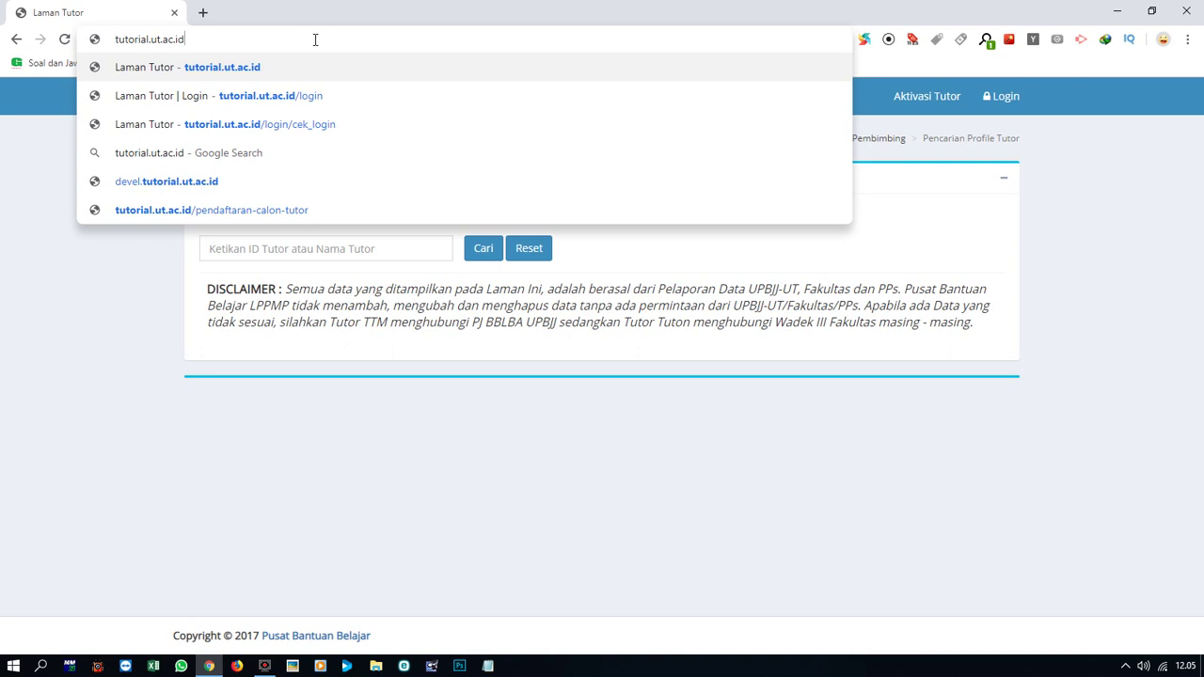
{"action": "key", "text": "Return"}
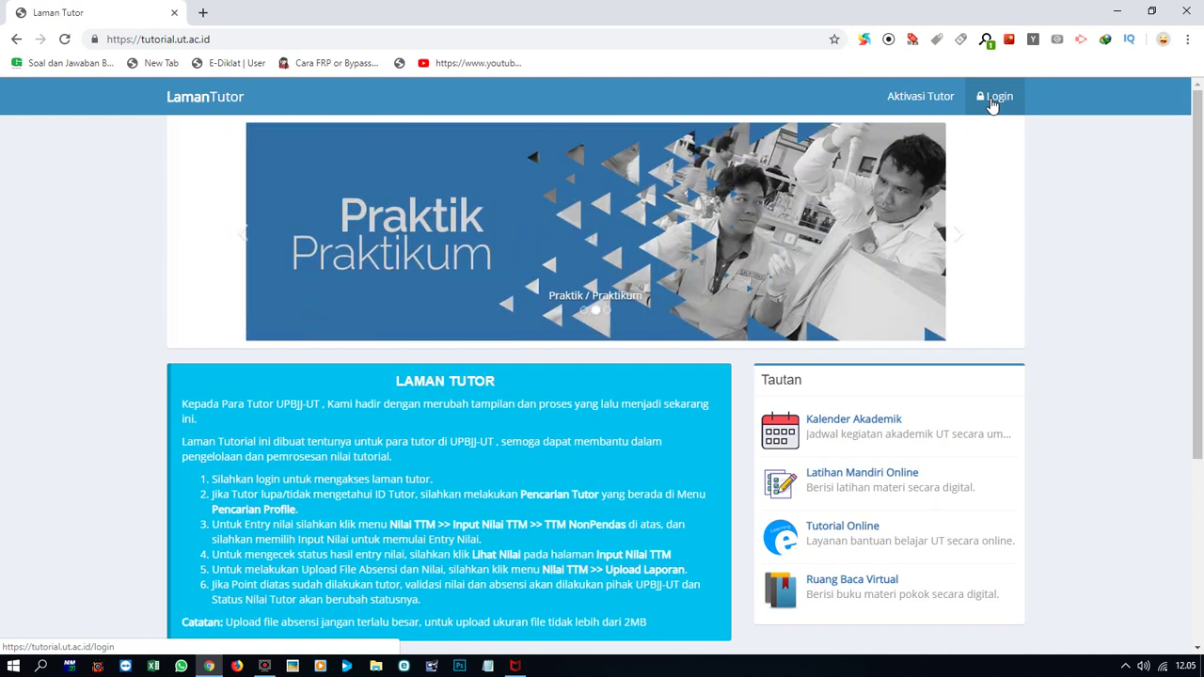
Step: Open the Laman Tutor login page and check the prefilled tutor ID and password fields
{"action": "left_click", "coordinate": [991, 98]}
{"action": "left_click", "coordinate": [585, 266]}
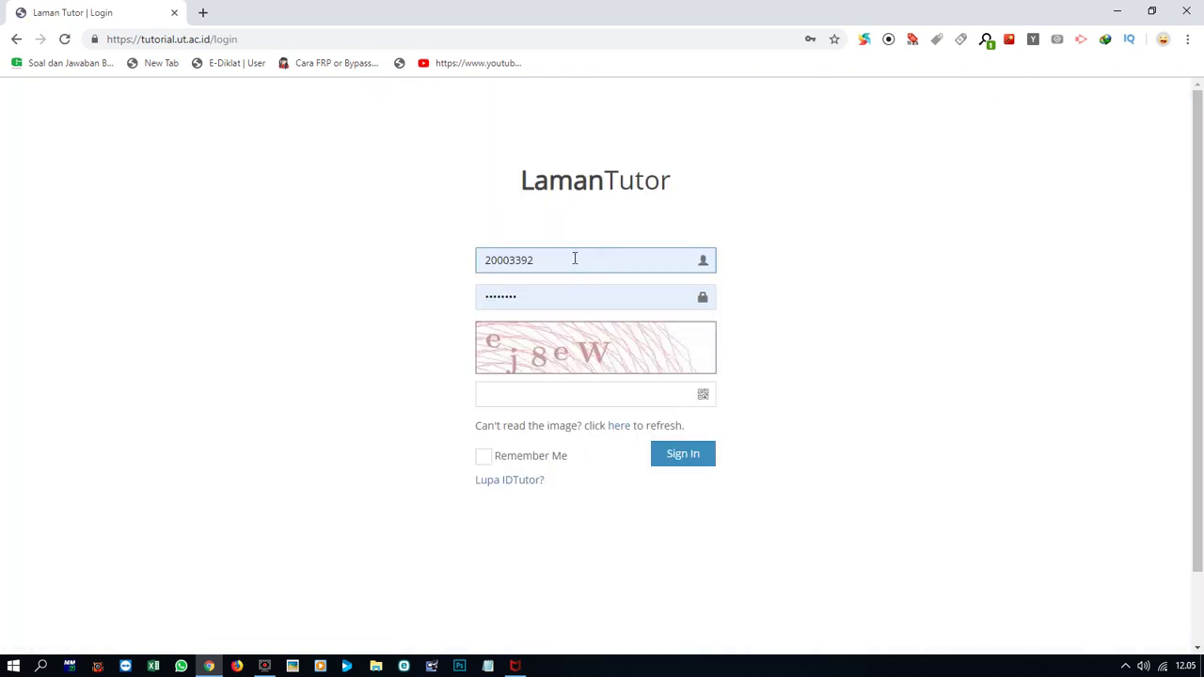
{"action": "left_click", "coordinate": [558, 299]}
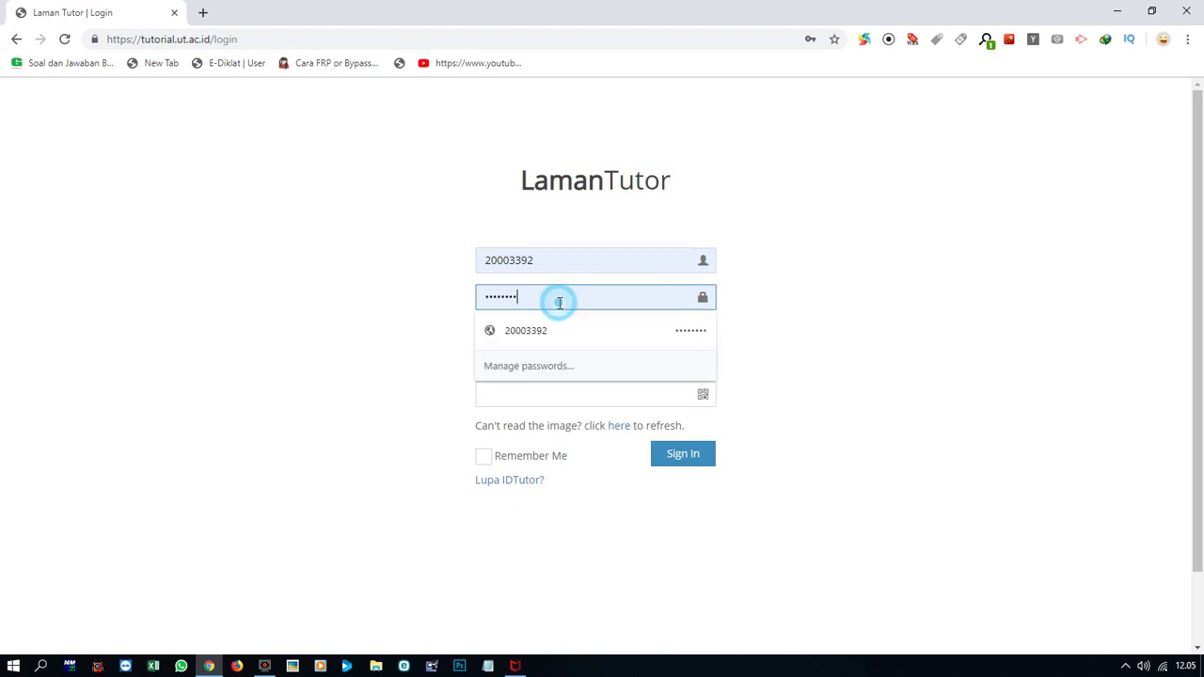
{"action": "left_click_drag", "start_coordinate": [558, 299], "coordinate": [470, 299]}
{"action": "left_click", "coordinate": [509, 293]}
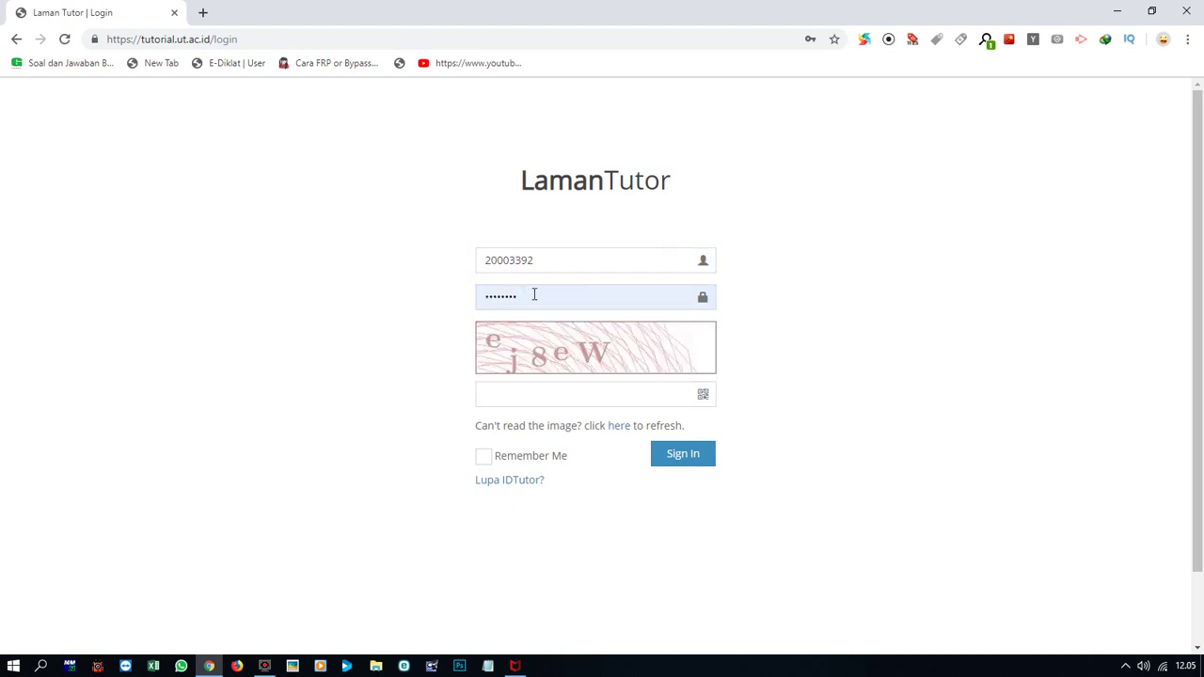
{"action": "left_click", "coordinate": [534, 293]}
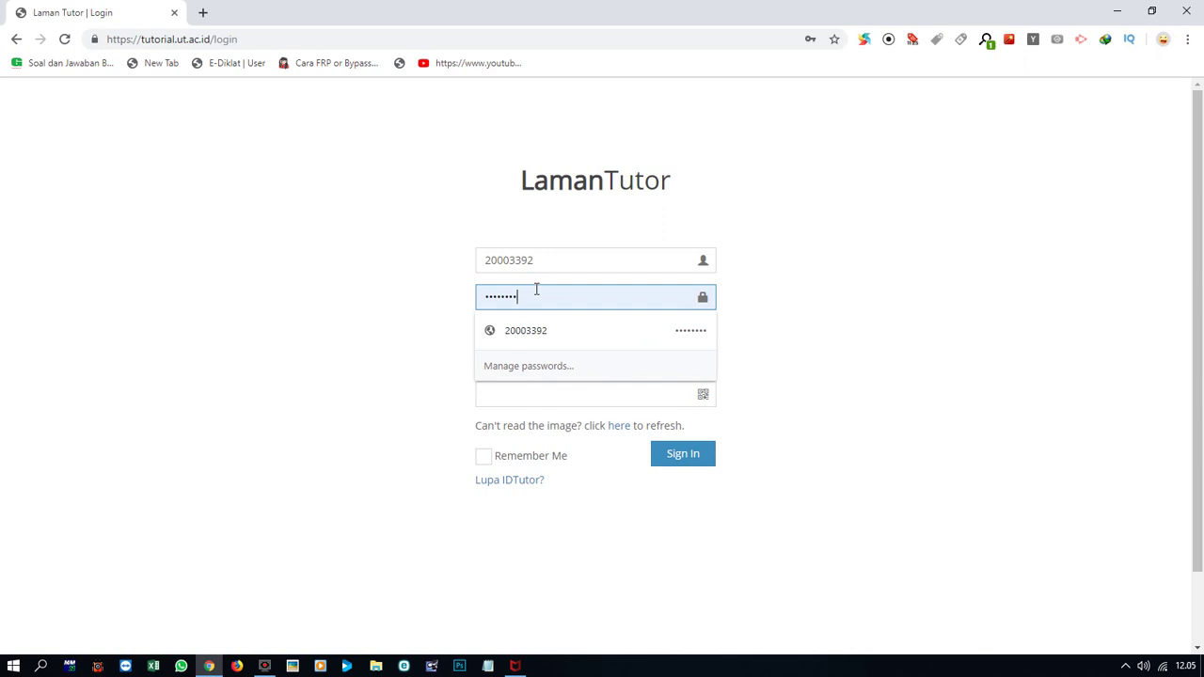
{"action": "left_click", "coordinate": [396, 293]}
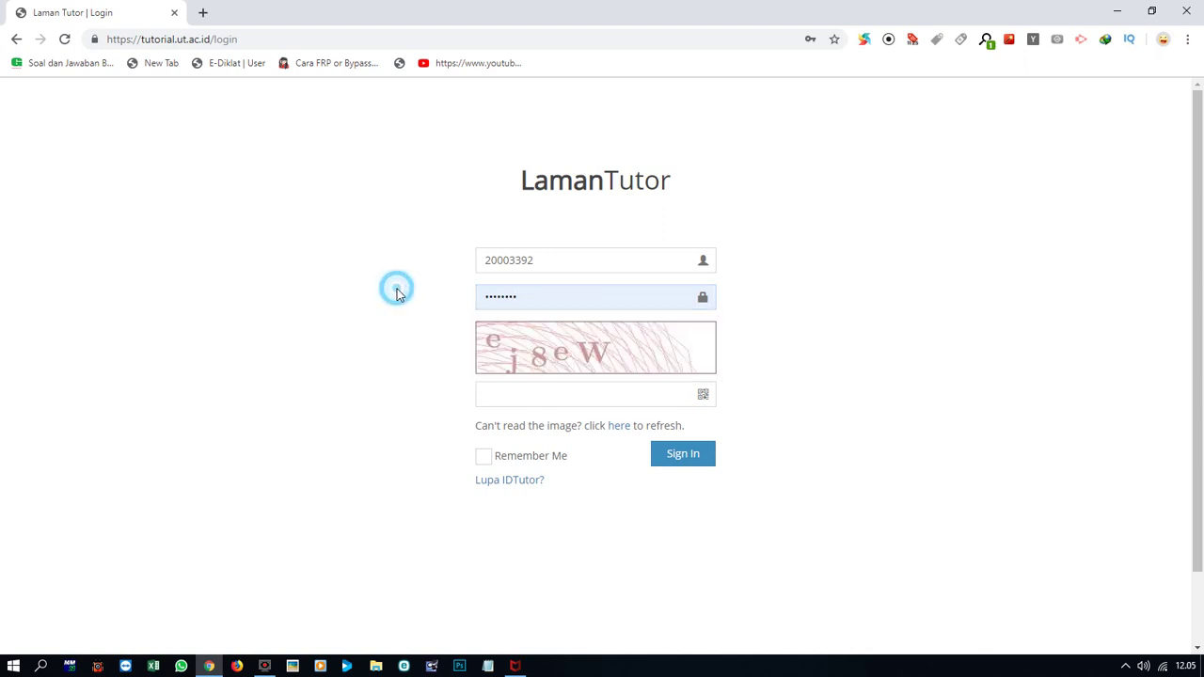
Step: Try to sign in with the prefilled credentials and the captcha code from the image, and dismiss the resulting alert
{"action": "left_click", "coordinate": [531, 388]}
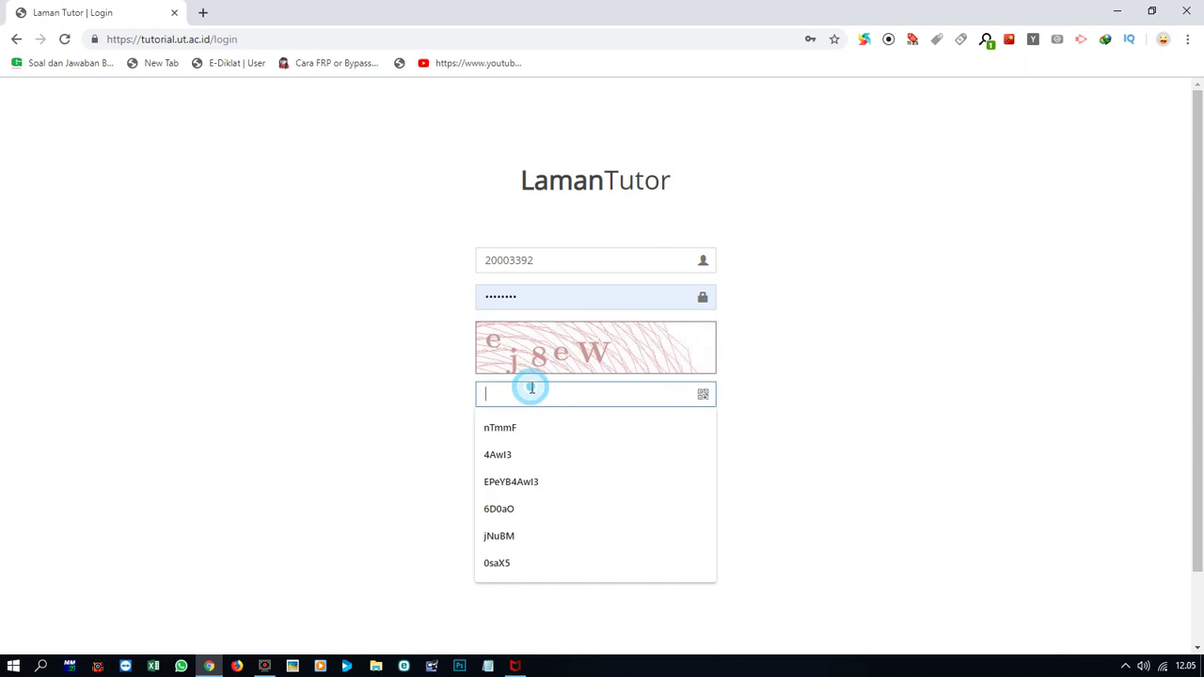
{"action": "type", "text": "e"}
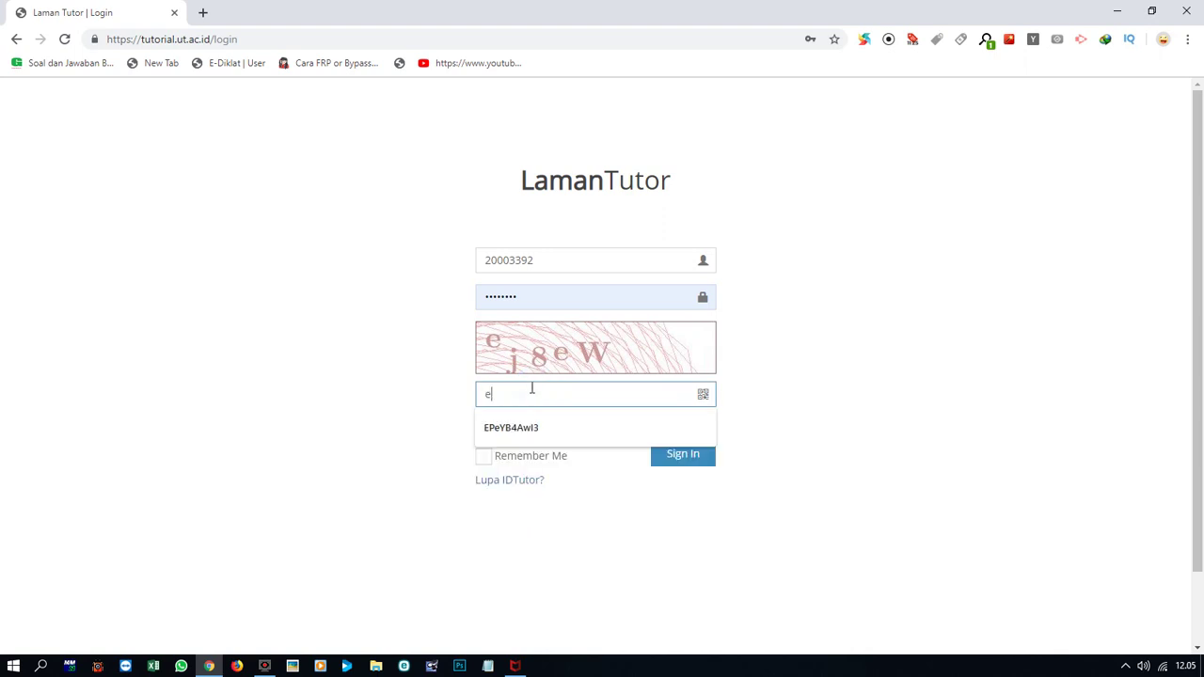
{"action": "type", "text": "j8ew"}
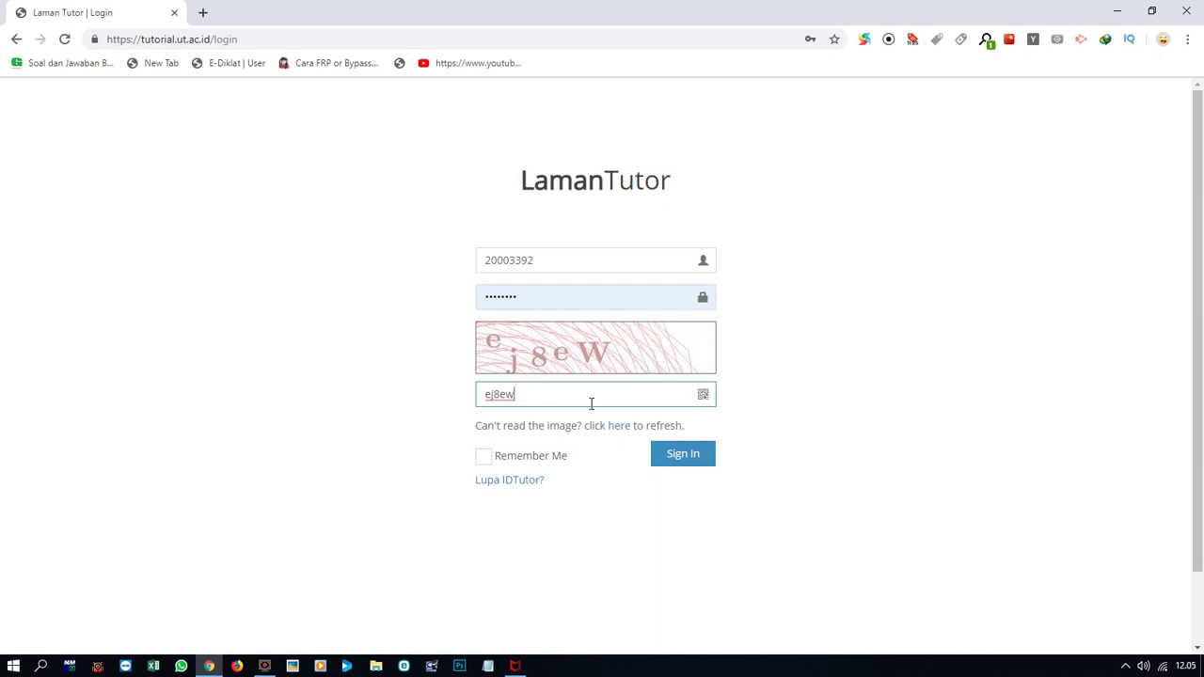
{"action": "left_click", "coordinate": [696, 459]}
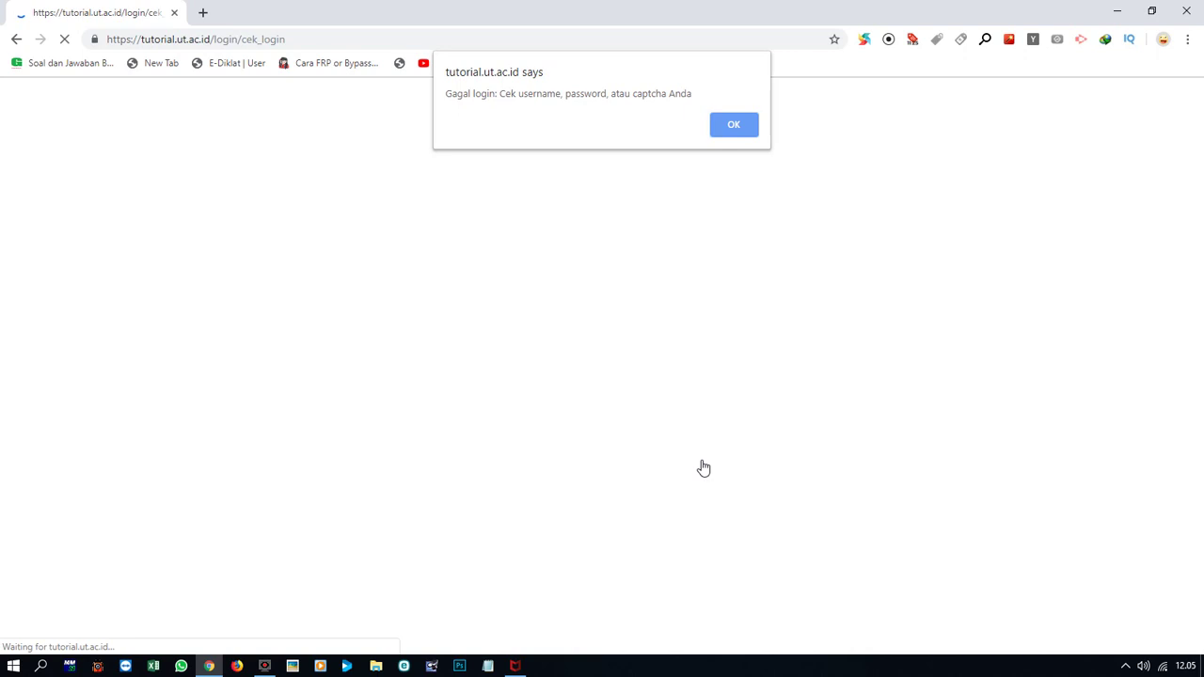
{"action": "left_click", "coordinate": [732, 126]}
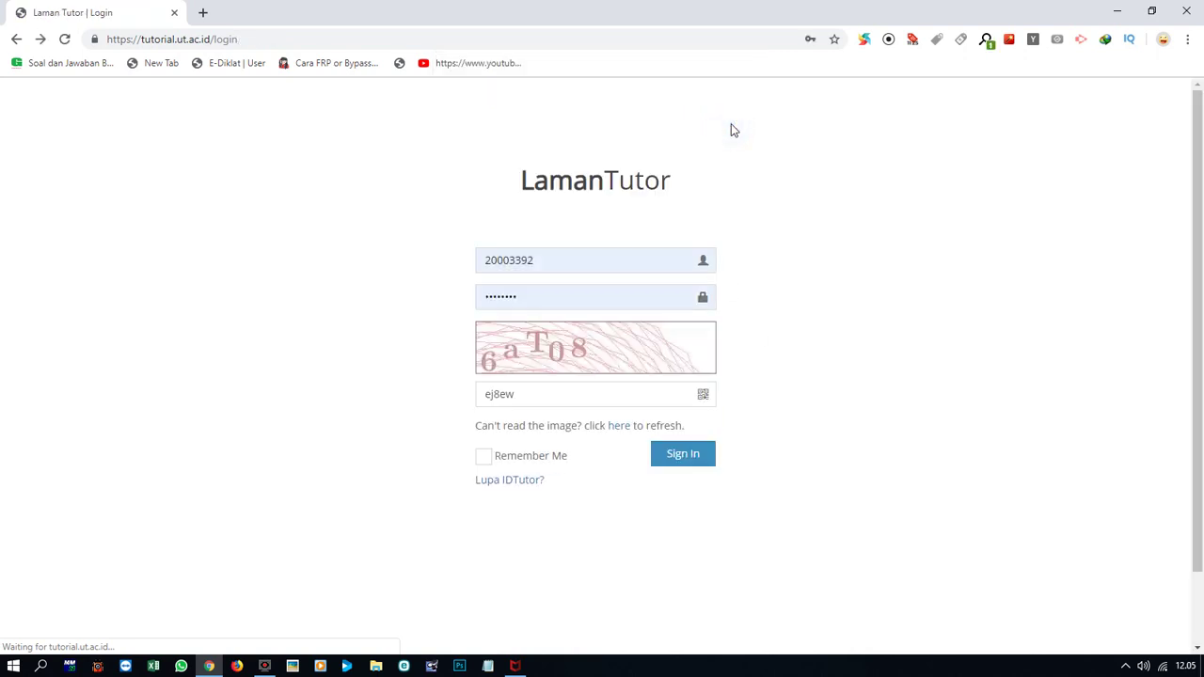
Step: Replace the prefilled password with the account password in the login form
{"action": "double_click", "coordinate": [569, 293]}
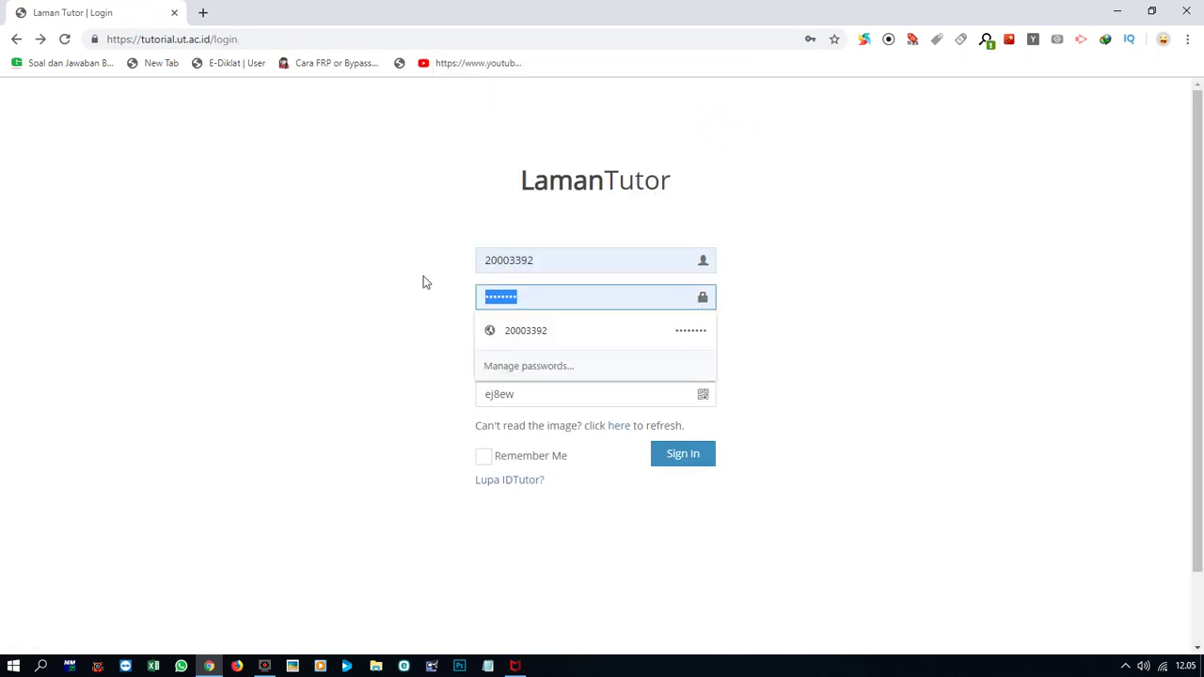
{"action": "type", "text": "•••"}
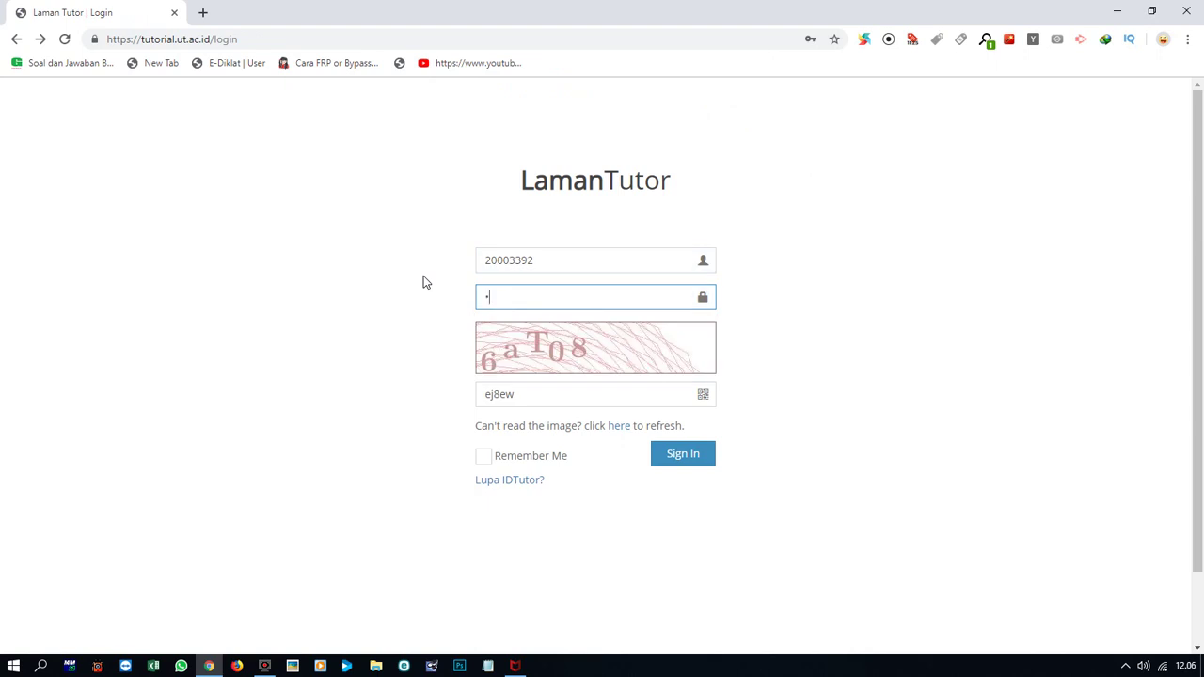
{"action": "type", "text": "•••••"}
Step: Replace the captcha text with the code in the new image and sign in with Remember Me enabled
{"action": "left_click_drag", "start_coordinate": [537, 392], "coordinate": [479, 393]}
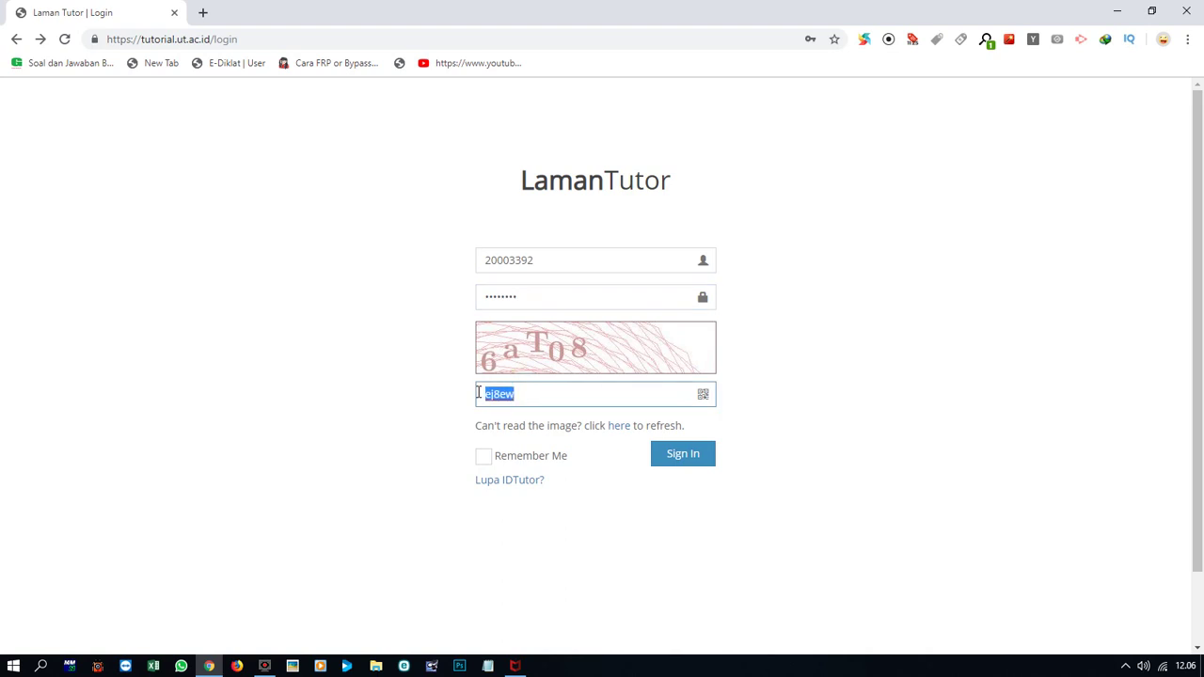
{"action": "type", "text": "6aT08"}
{"action": "left_click", "coordinate": [484, 456]}
{"action": "right_click", "coordinate": [710, 456]}
{"action": "left_click", "coordinate": [708, 456]}
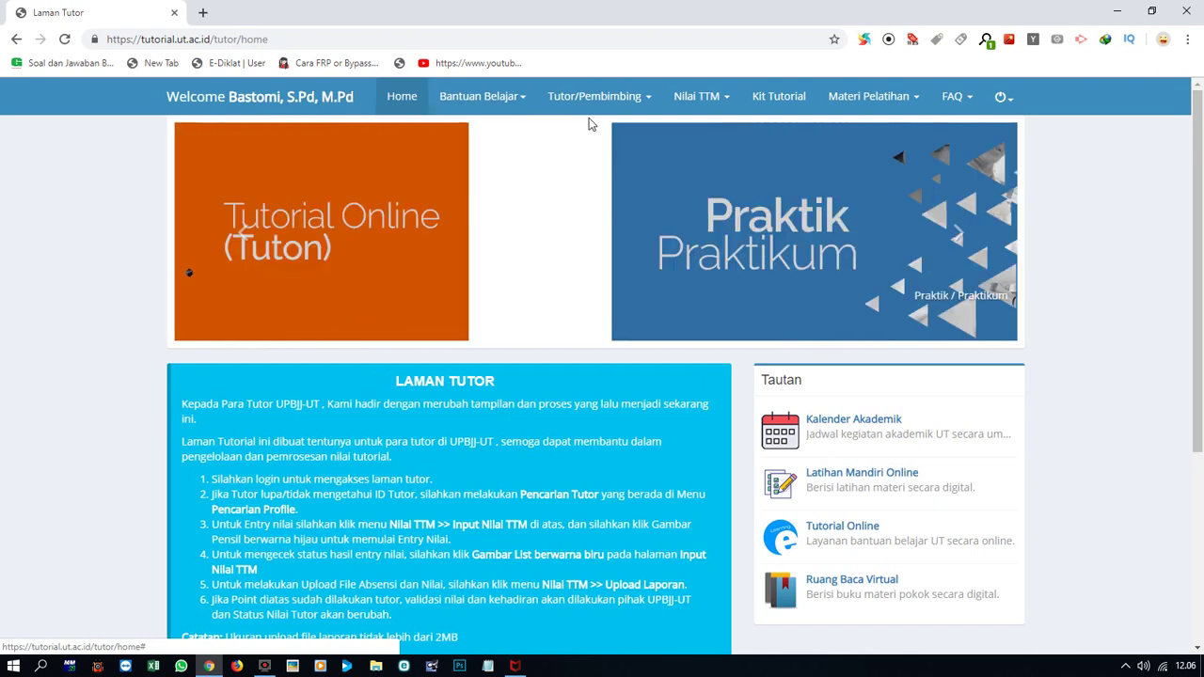
Step: Open the Input Nilai TTM page listing the tutor's courses
{"action": "left_click", "coordinate": [724, 103]}
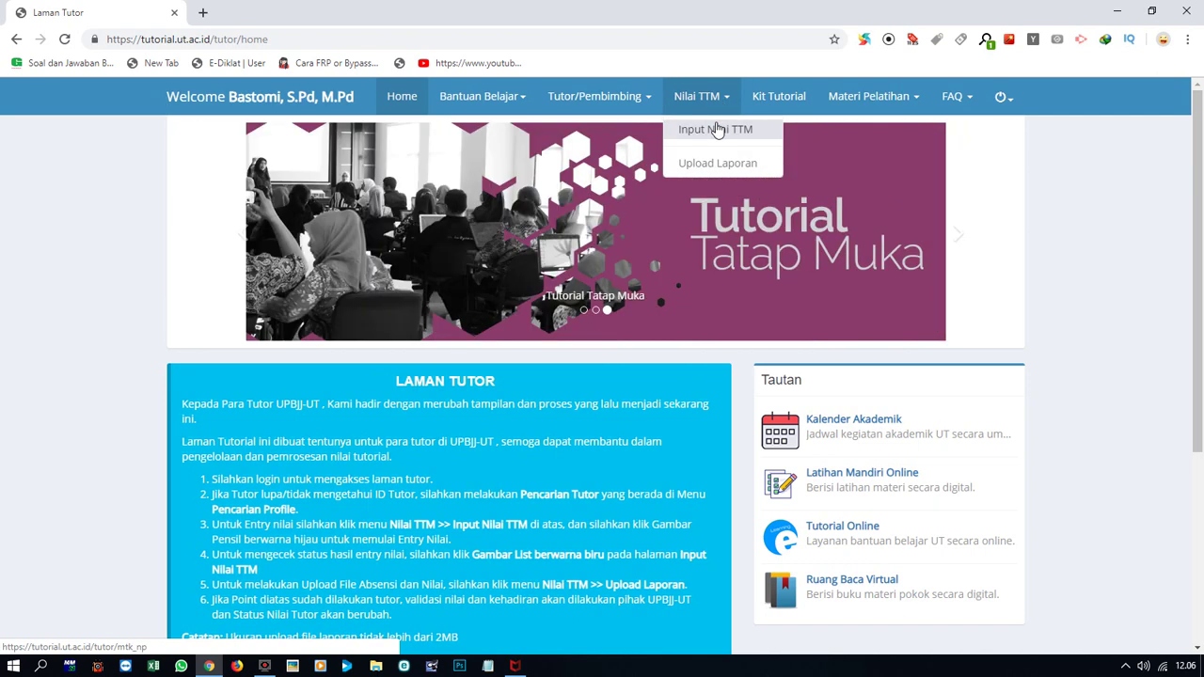
{"action": "right_click", "coordinate": [716, 129]}
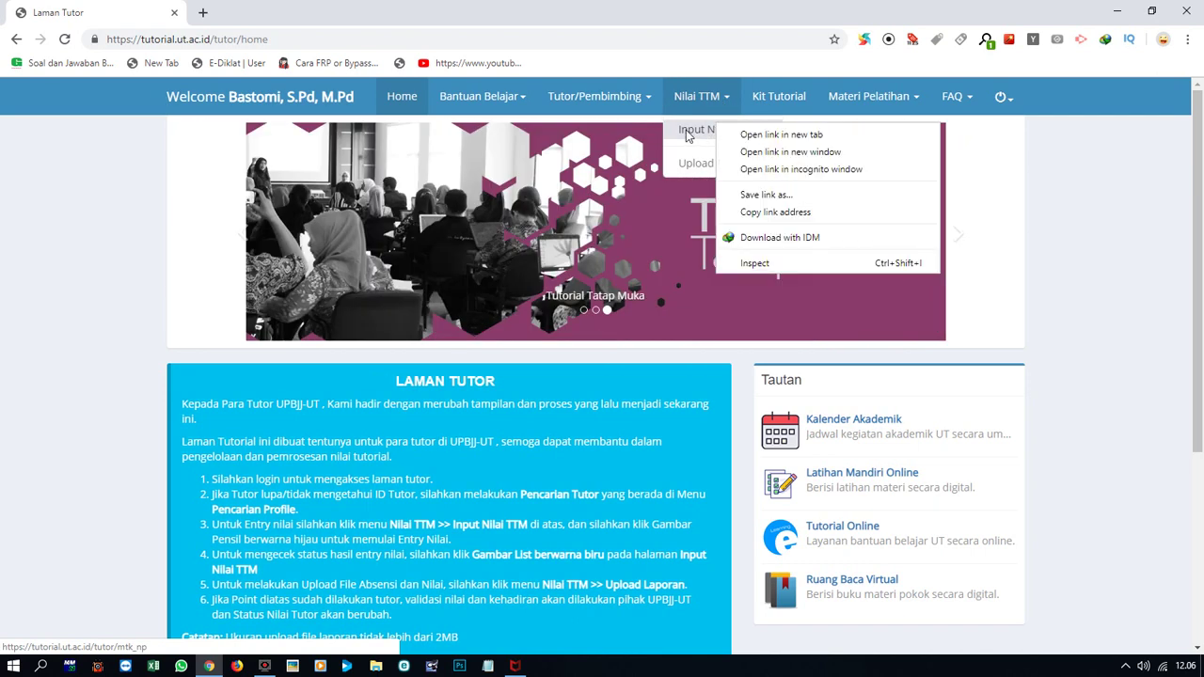
{"action": "right_click", "coordinate": [686, 131]}
{"action": "left_click", "coordinate": [686, 134]}
{"action": "left_click", "coordinate": [686, 133]}
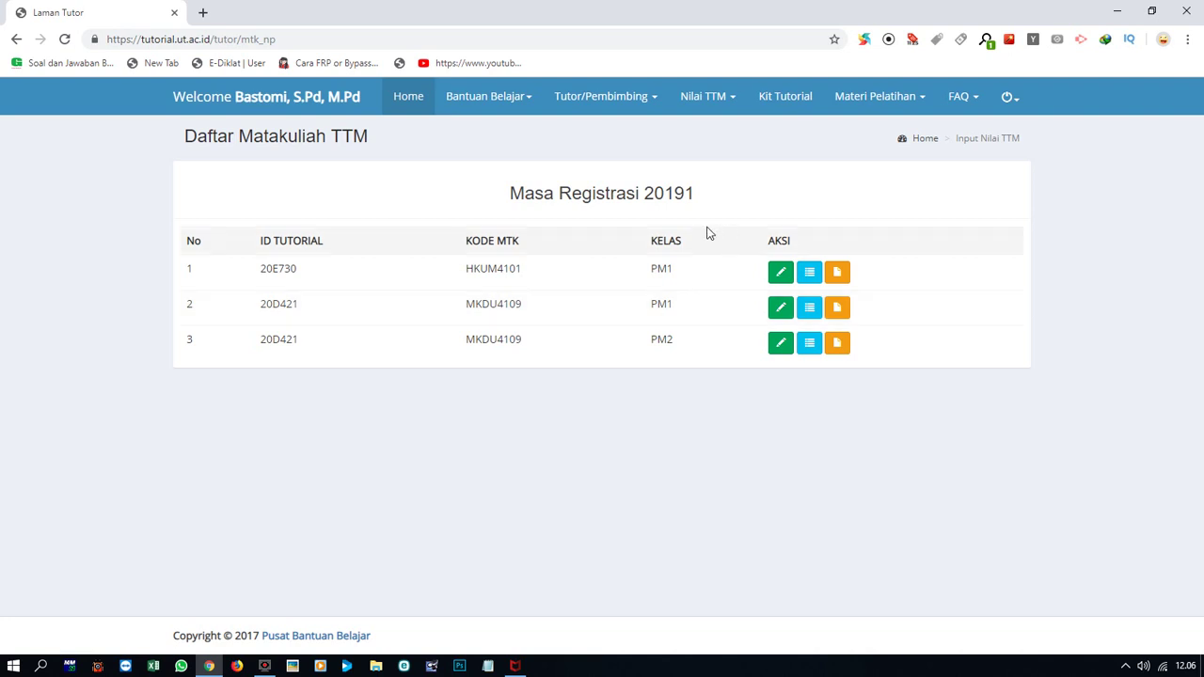
Step: Examine the course codes, classes and row actions in the Daftar Matakuliah TTM table
{"action": "left_click", "coordinate": [507, 303]}
{"action": "left_click_drag", "start_coordinate": [507, 302], "coordinate": [537, 335]}
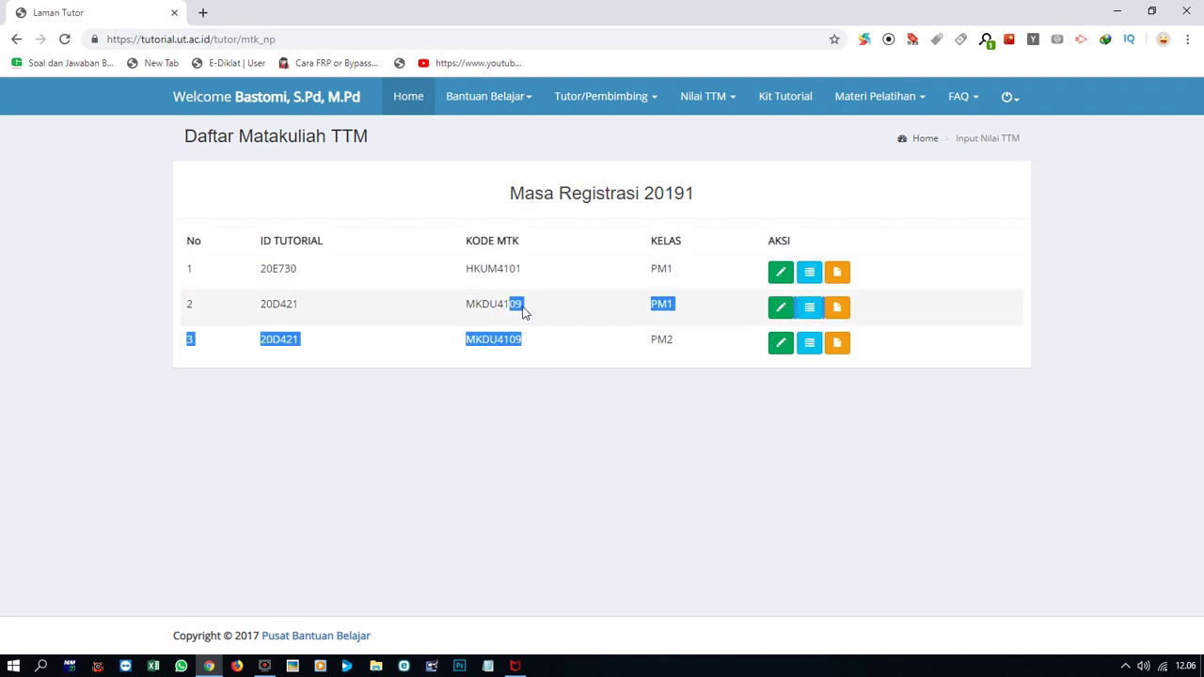
{"action": "left_click", "coordinate": [479, 302]}
{"action": "double_click", "coordinate": [479, 301]}
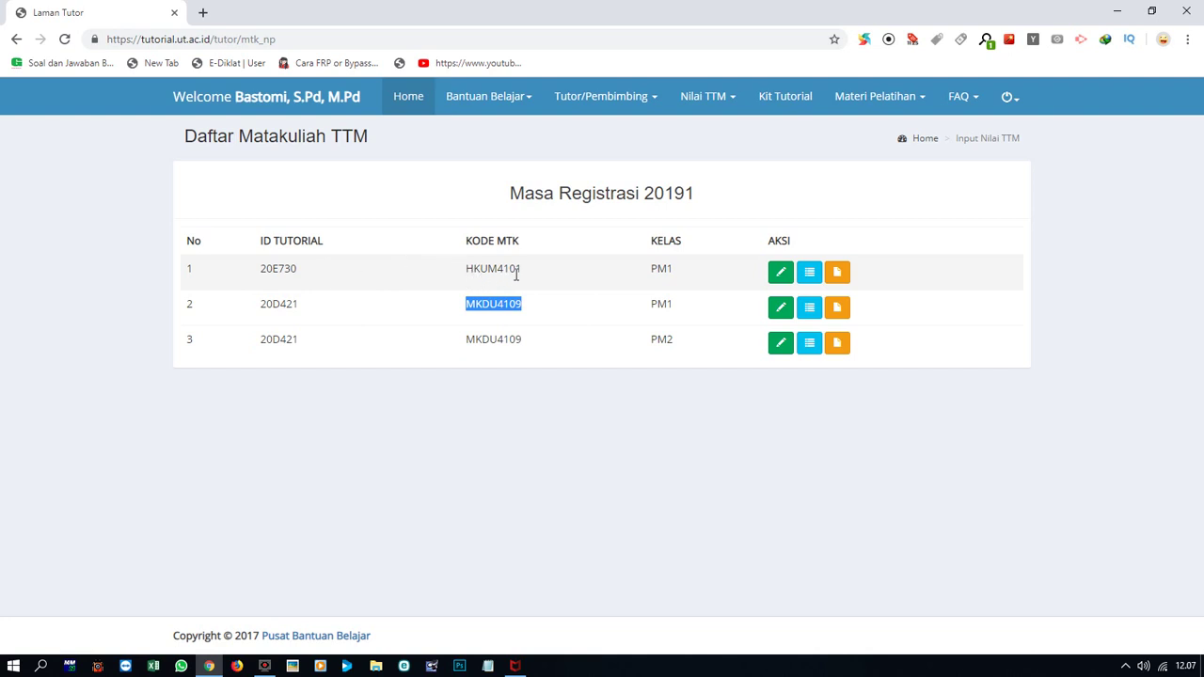
{"action": "double_click", "coordinate": [661, 271]}
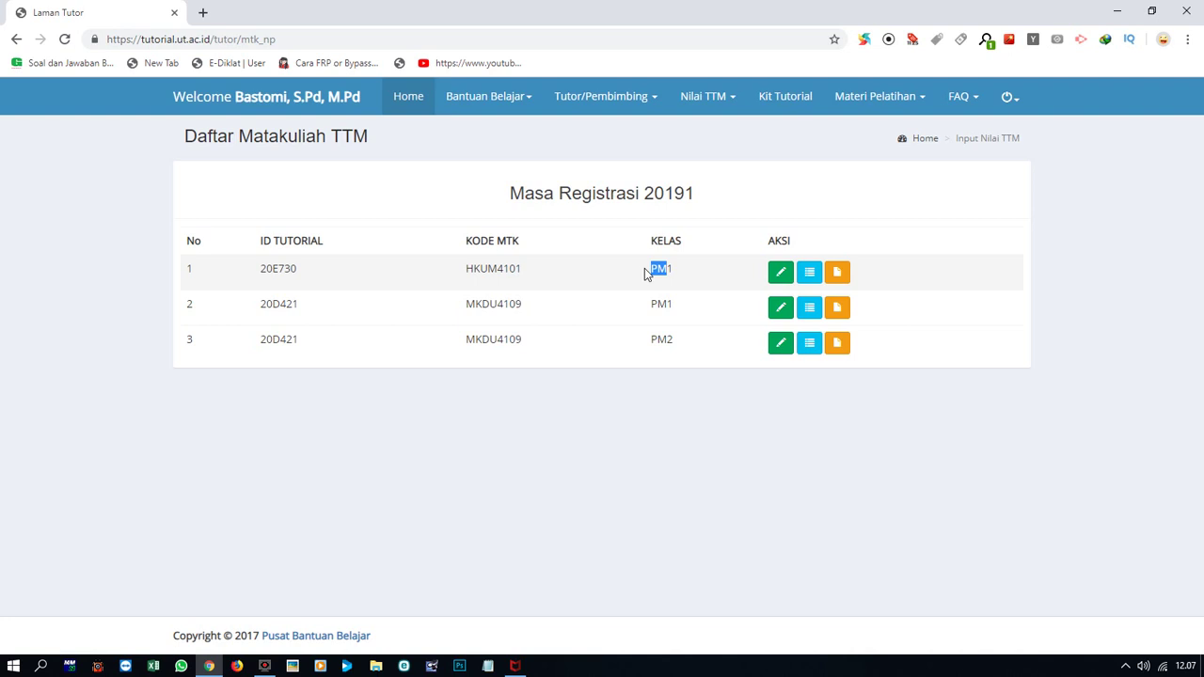
{"action": "left_click", "coordinate": [813, 274]}
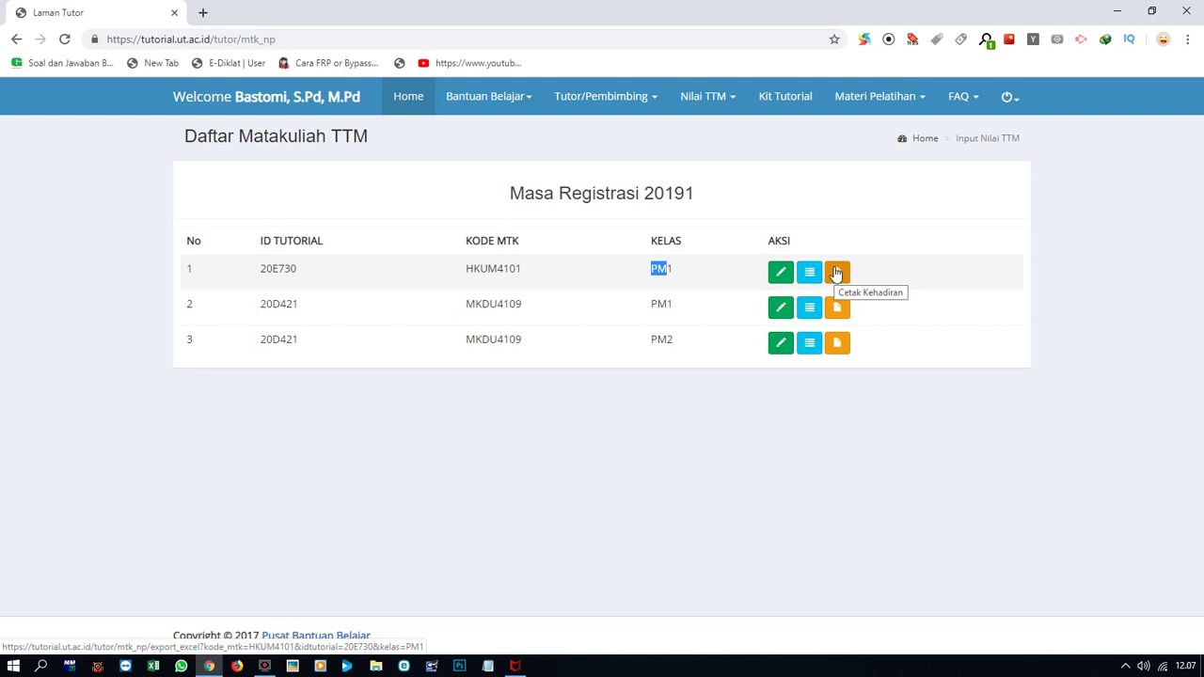
Step: Open the grade input list for course HKUM4101, class PM1, and the empty grade form for its first student
{"action": "left_click", "coordinate": [780, 277]}
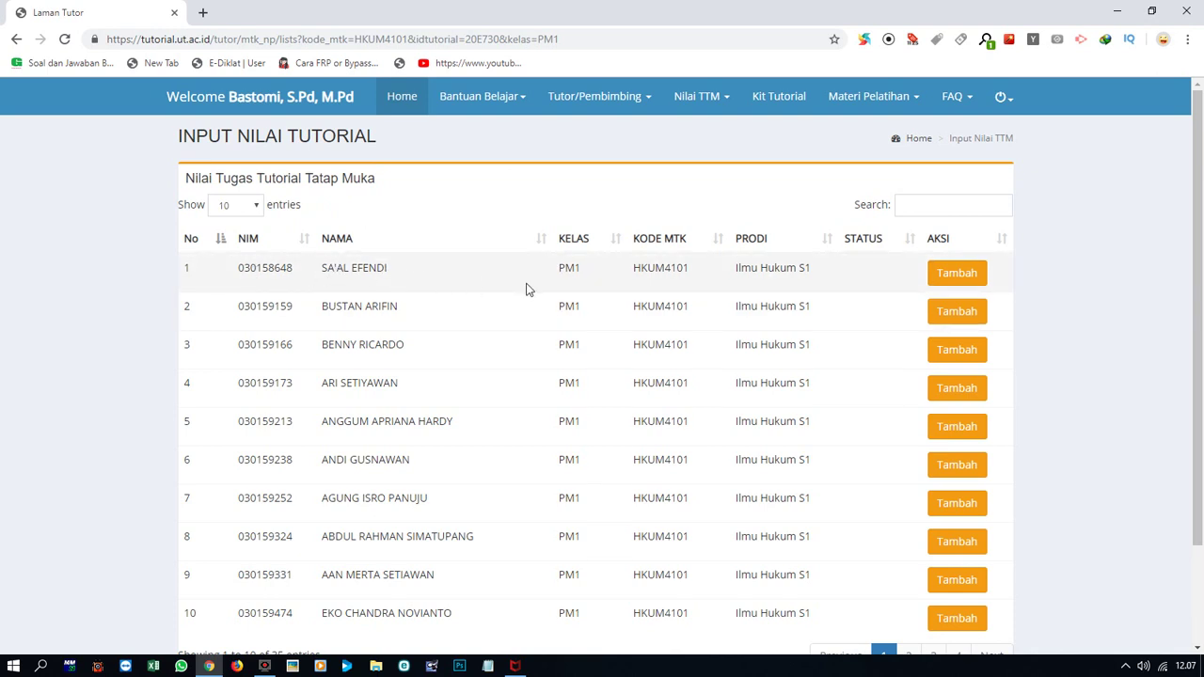
{"action": "left_click", "coordinate": [965, 279]}
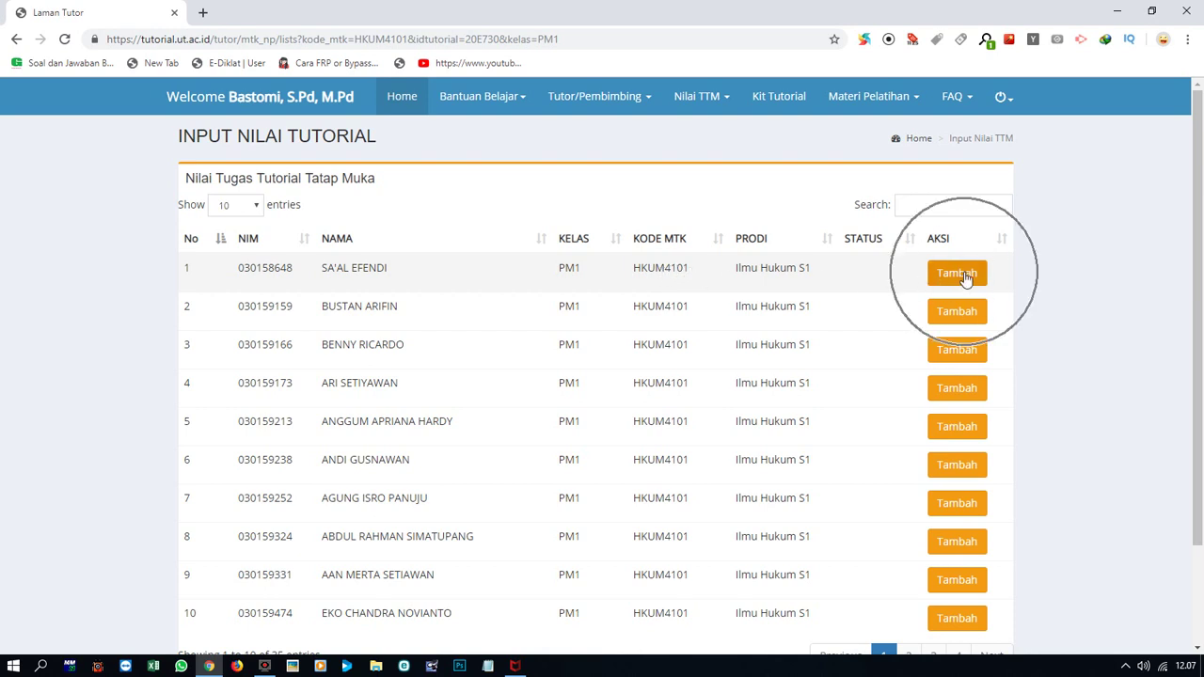
{"action": "left_click", "coordinate": [346, 274]}
{"action": "left_click", "coordinate": [349, 272]}
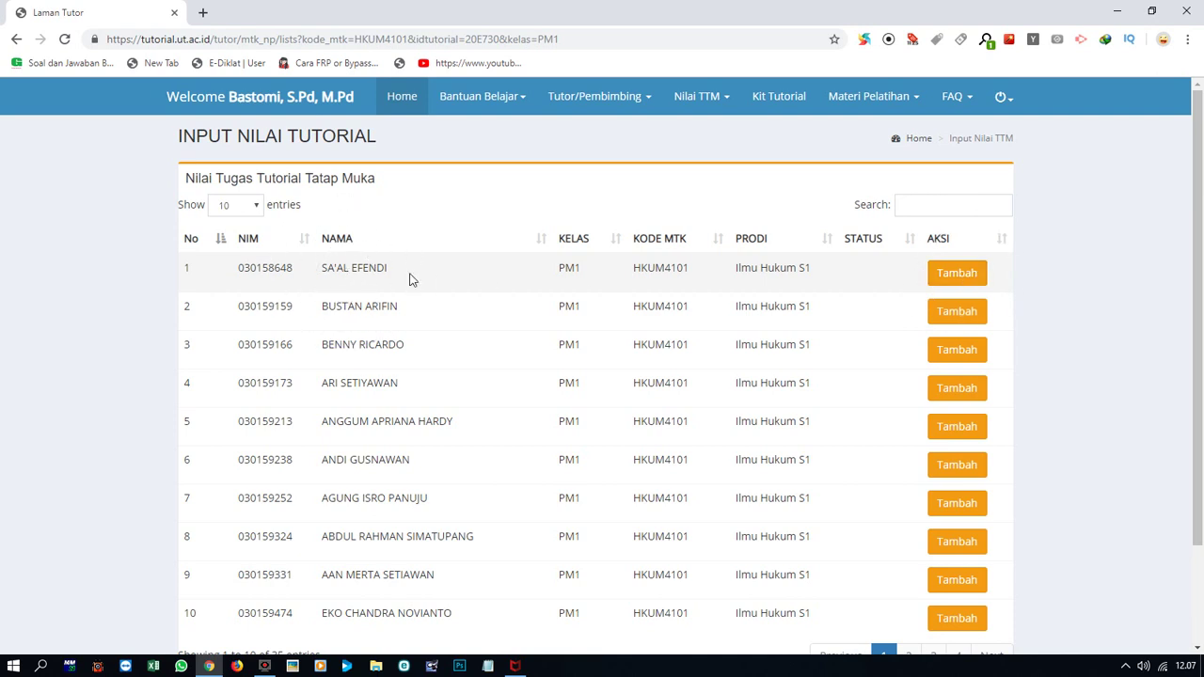
{"action": "left_click", "coordinate": [961, 275]}
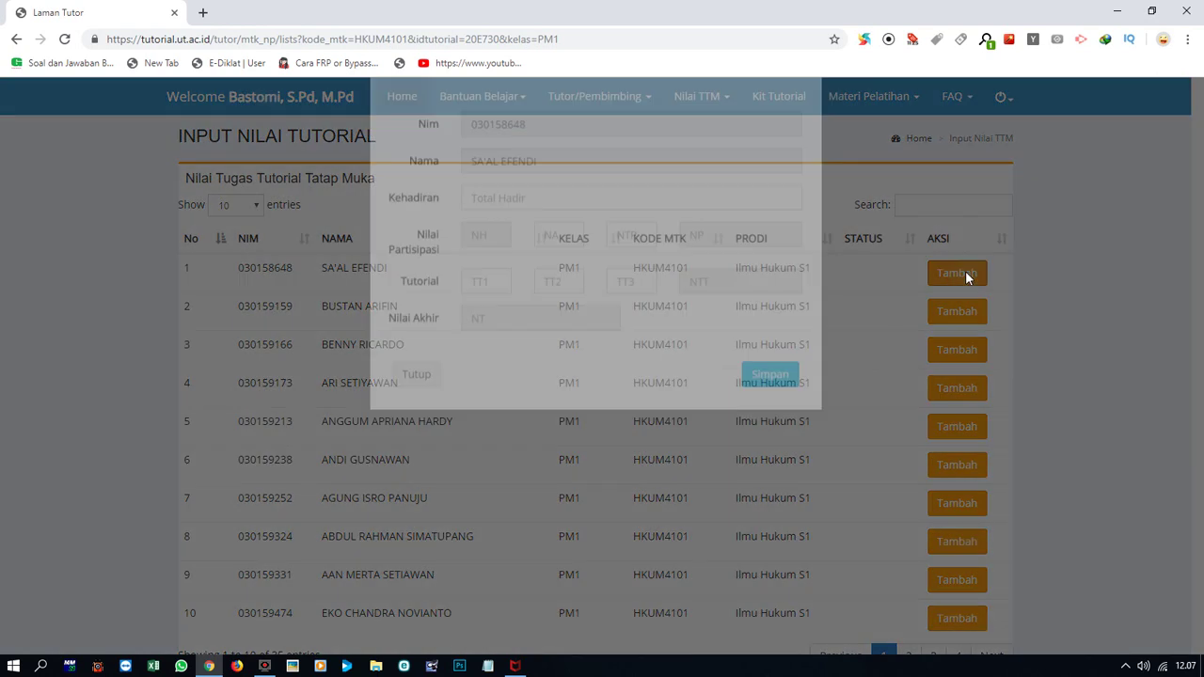
Step: Check the student's Nim and Nama fields in the Form Nilai dialog
{"action": "left_click", "coordinate": [537, 267]}
{"action": "left_click", "coordinate": [480, 188]}
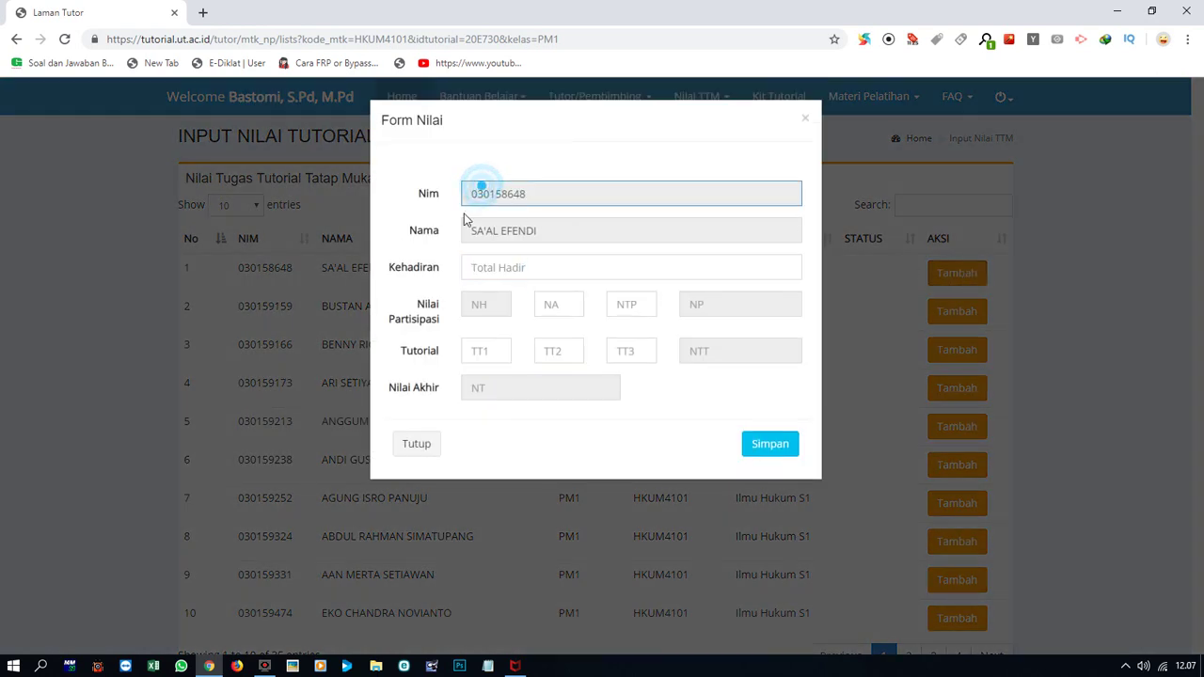
{"action": "left_click_drag", "start_coordinate": [485, 231], "coordinate": [521, 233]}
{"action": "left_click", "coordinate": [551, 197]}
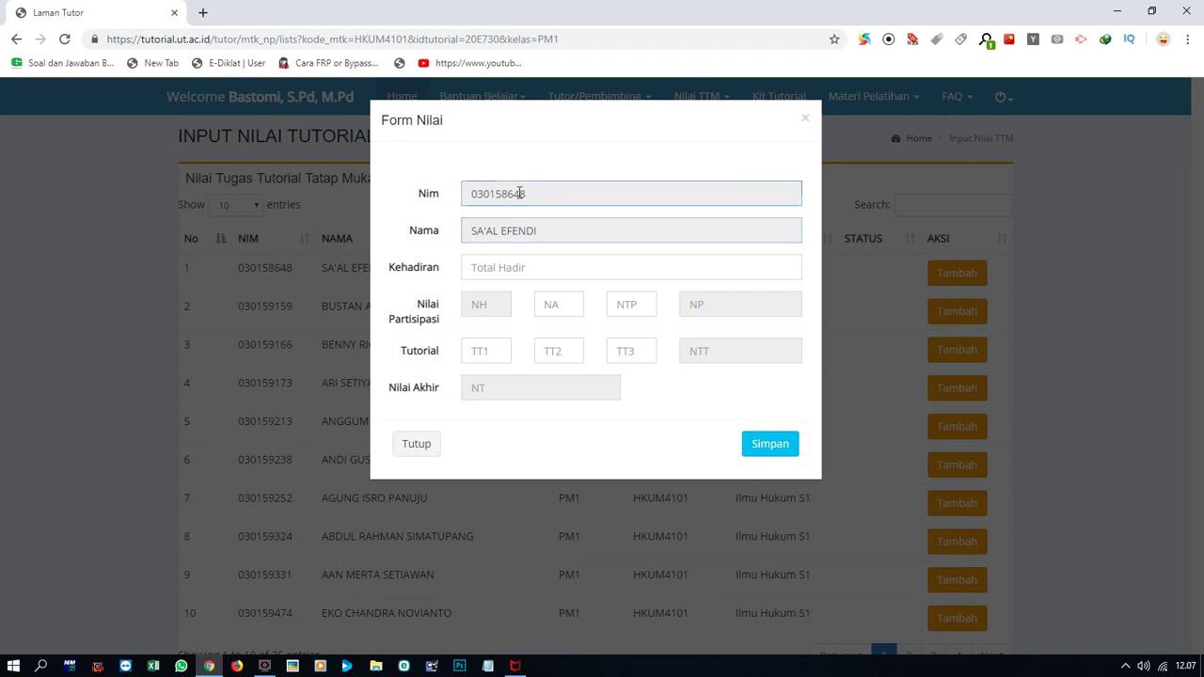
Step: Check the Kehadiran, NH and NA fields in the first student's grade form and close it without saving
{"action": "left_click", "coordinate": [469, 269]}
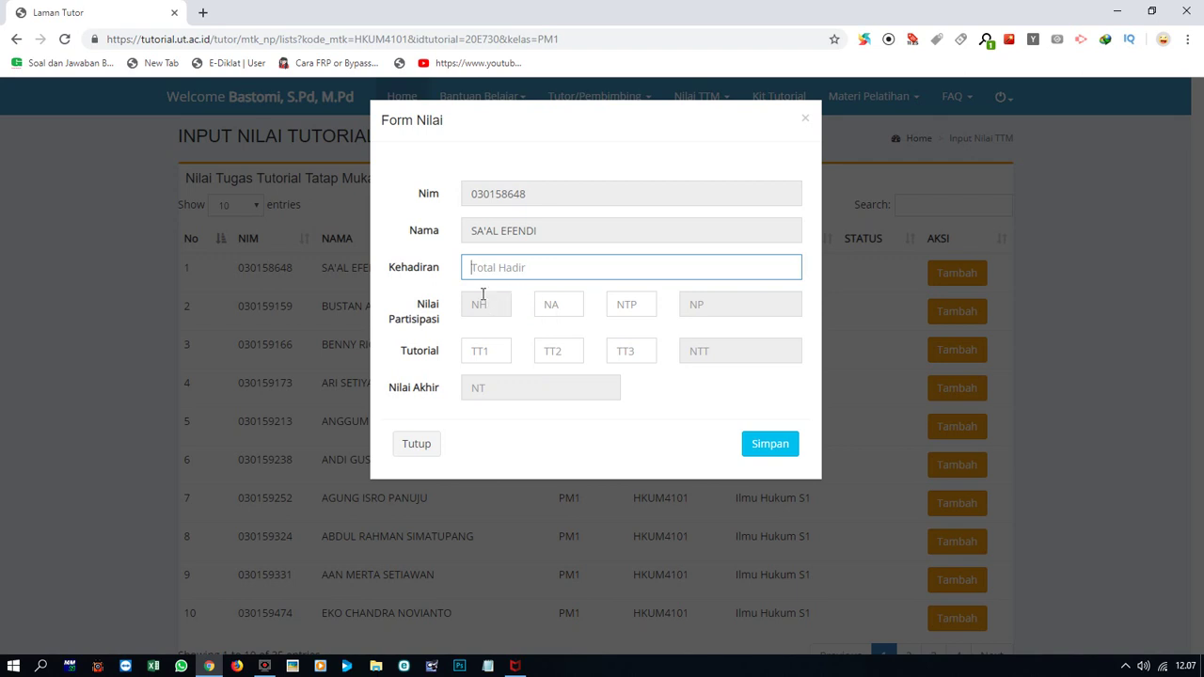
{"action": "left_click", "coordinate": [483, 297]}
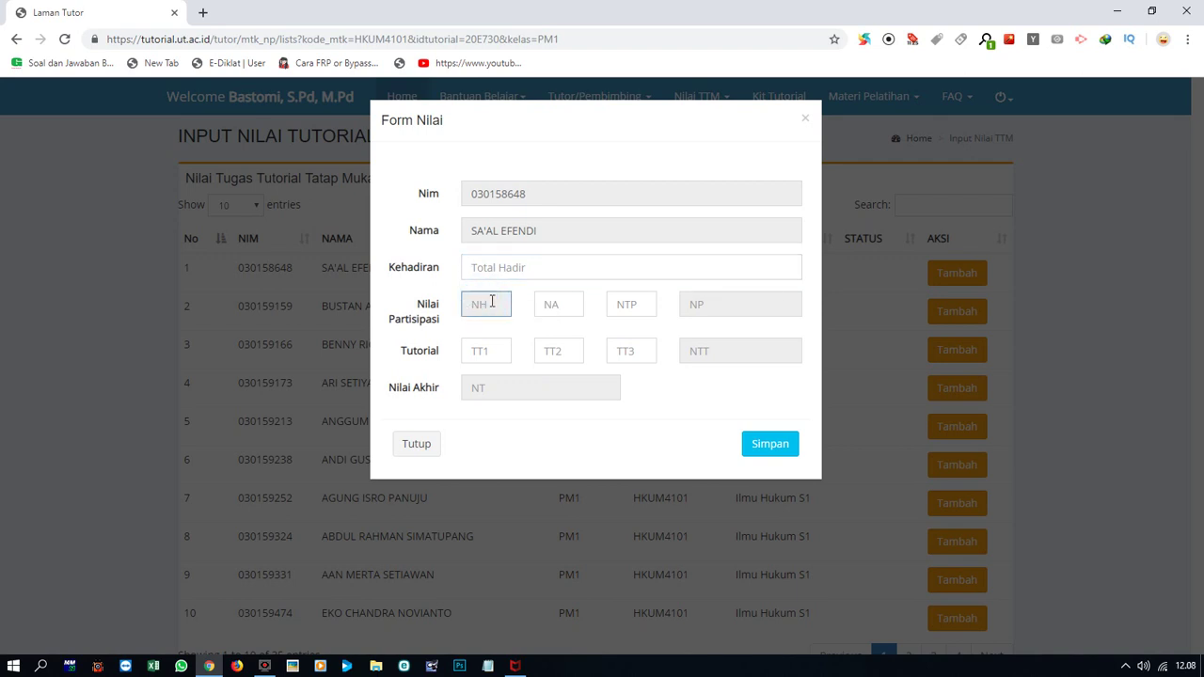
{"action": "left_click", "coordinate": [558, 305]}
{"action": "left_click", "coordinate": [429, 448]}
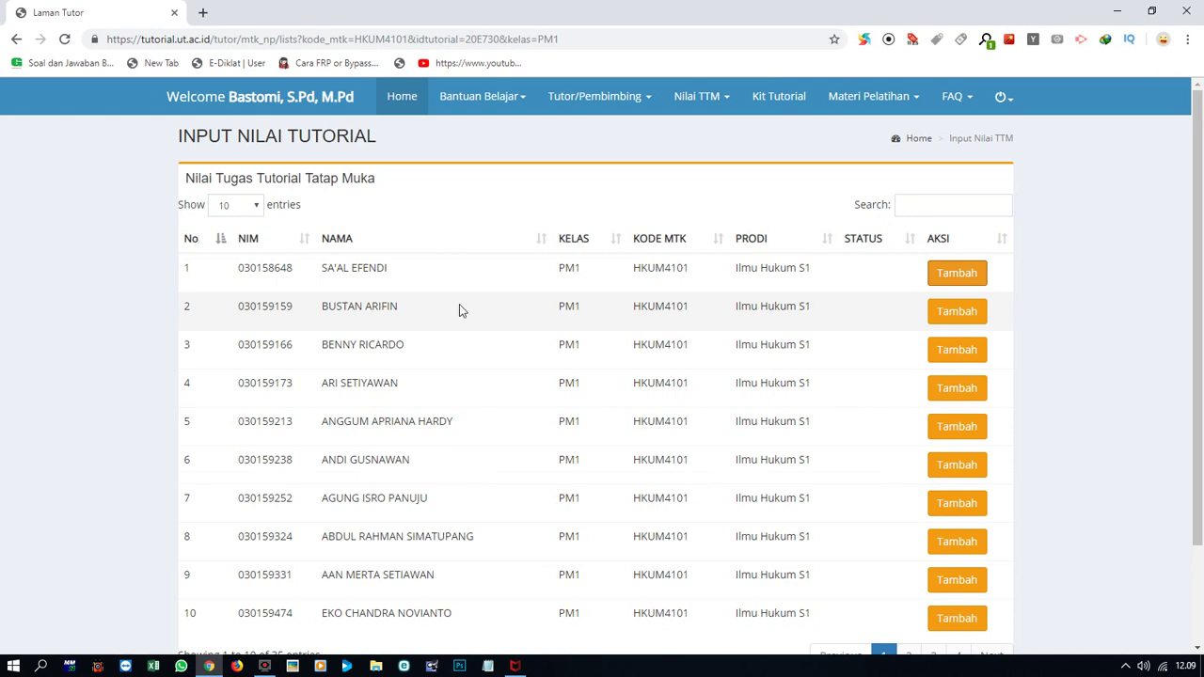
Step: Open the grade form for the second student in the list and set Kehadiran to 8
{"action": "left_click", "coordinate": [975, 317]}
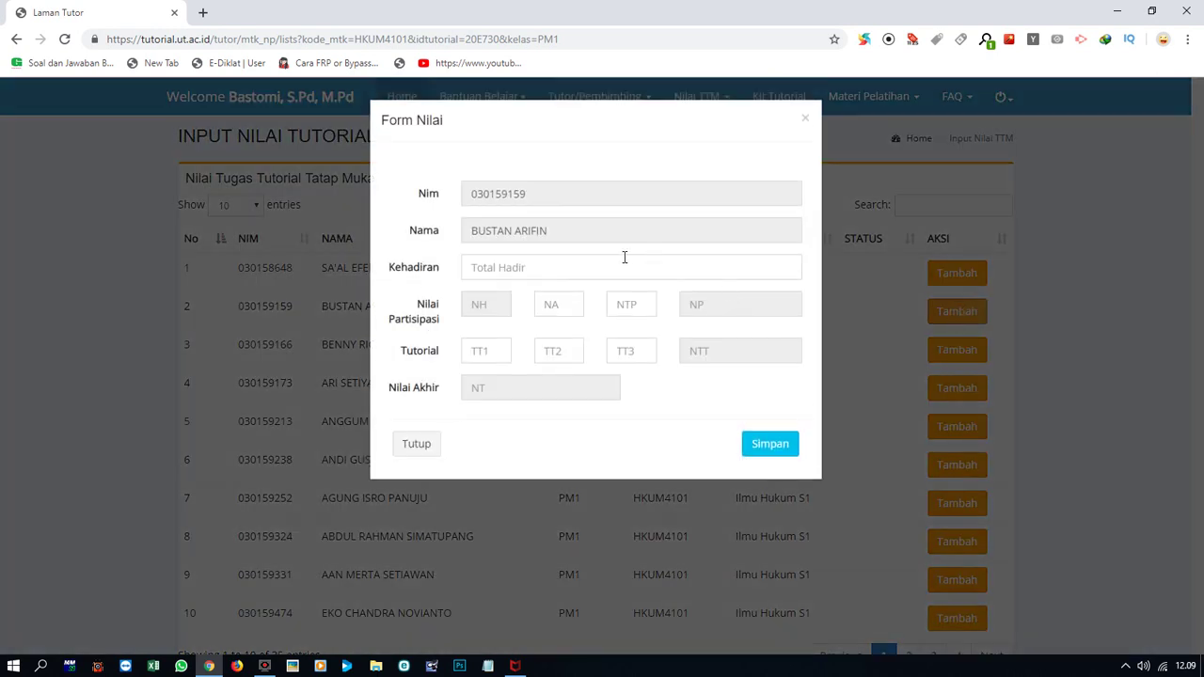
{"action": "left_click", "coordinate": [513, 269]}
{"action": "type", "text": "8"}
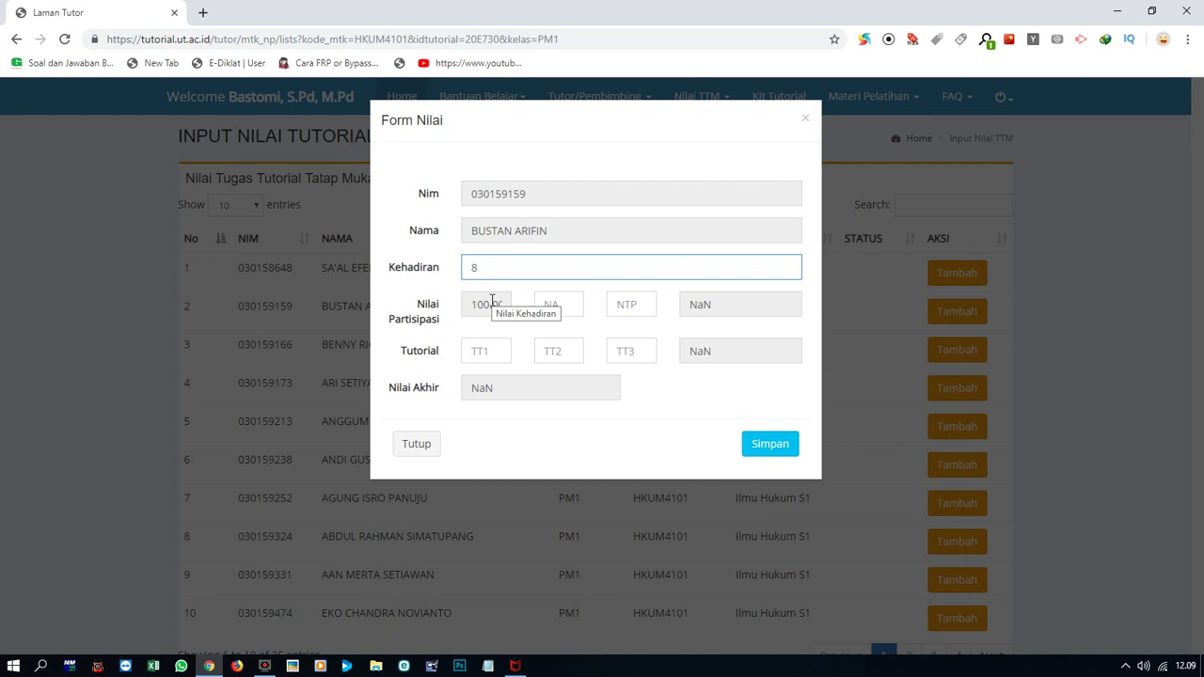
{"action": "left_click", "coordinate": [490, 299]}
{"action": "left_click", "coordinate": [491, 300]}
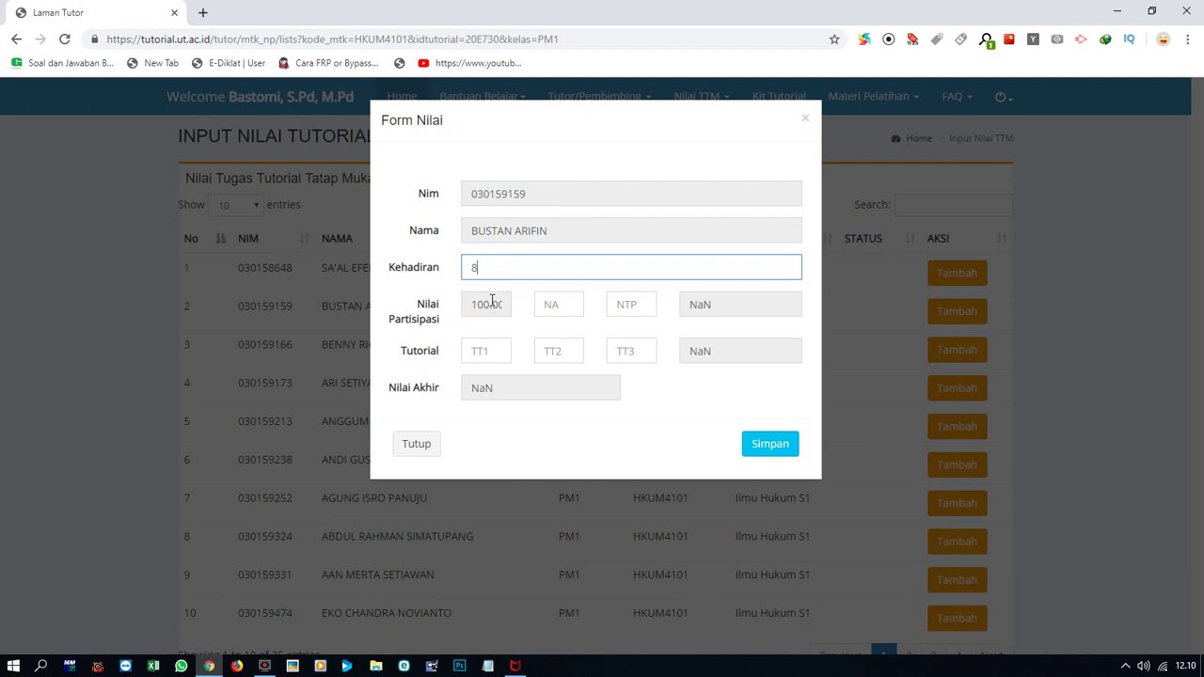
Step: Set the student's participation grades under Nilai Partisipasi to NA 80 and NTP 89
{"action": "left_click", "coordinate": [567, 311]}
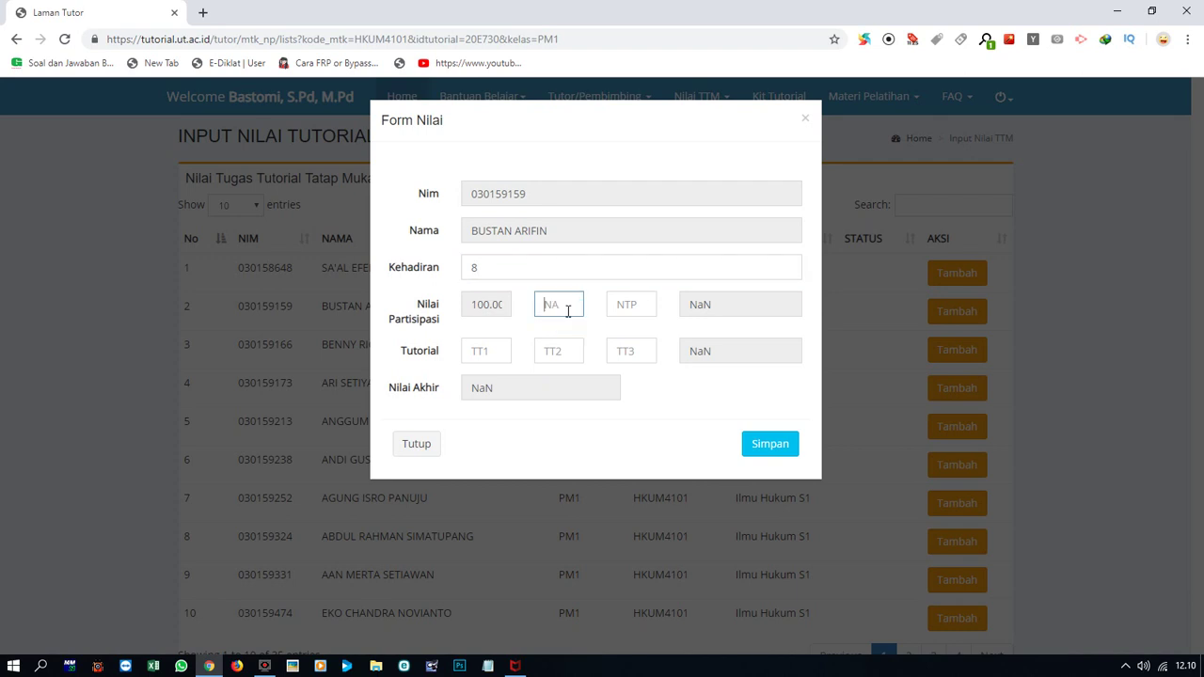
{"action": "type", "text": "80"}
{"action": "left_click", "coordinate": [630, 311]}
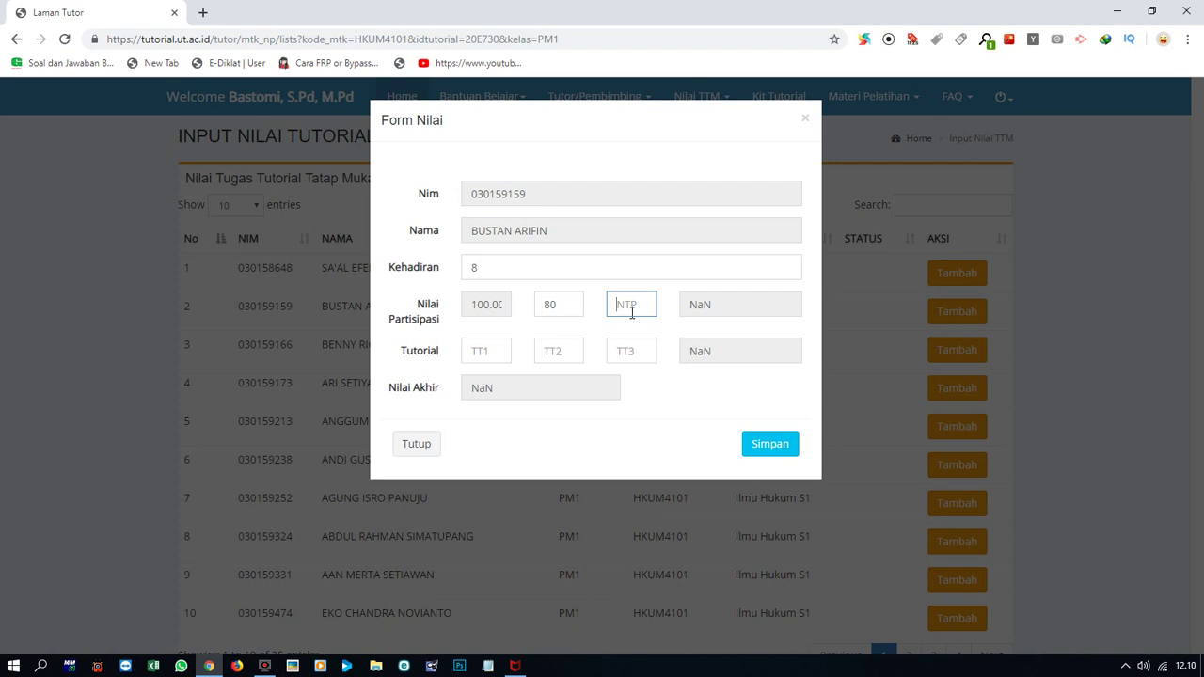
{"action": "type", "text": "89"}
{"action": "left_click", "coordinate": [755, 303]}
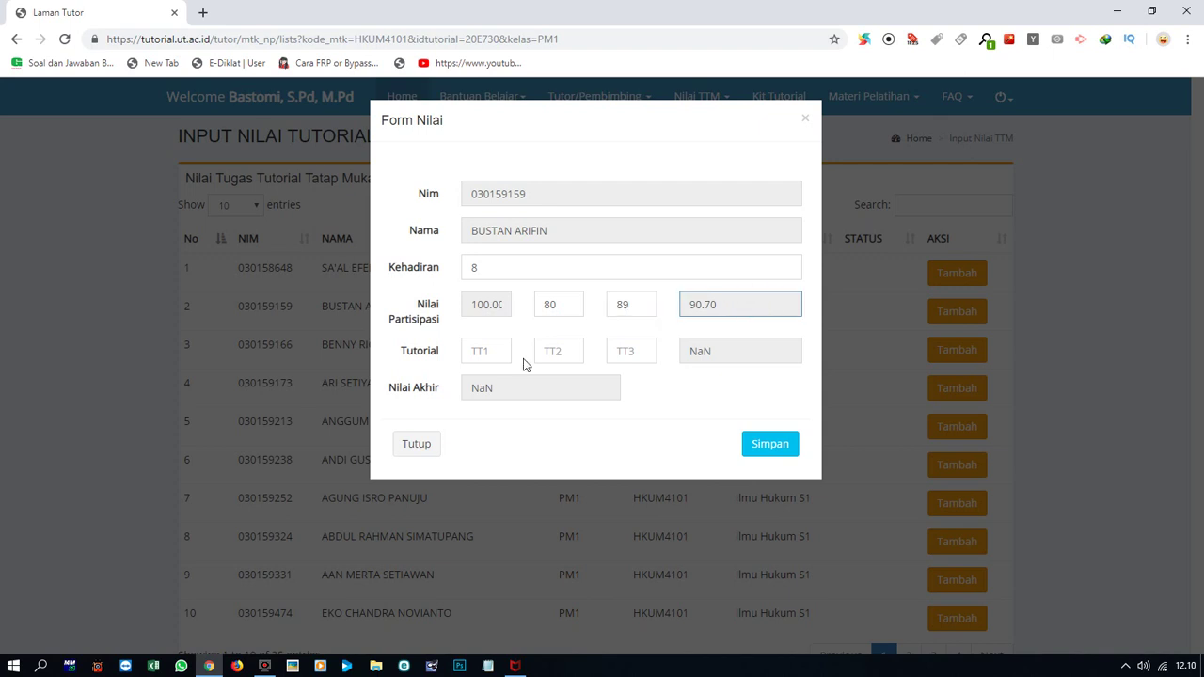
Step: Enter the tutorial task grades TT1 90, TT2 70 and TT3 90, and save the student's grade form
{"action": "left_click", "coordinate": [478, 351]}
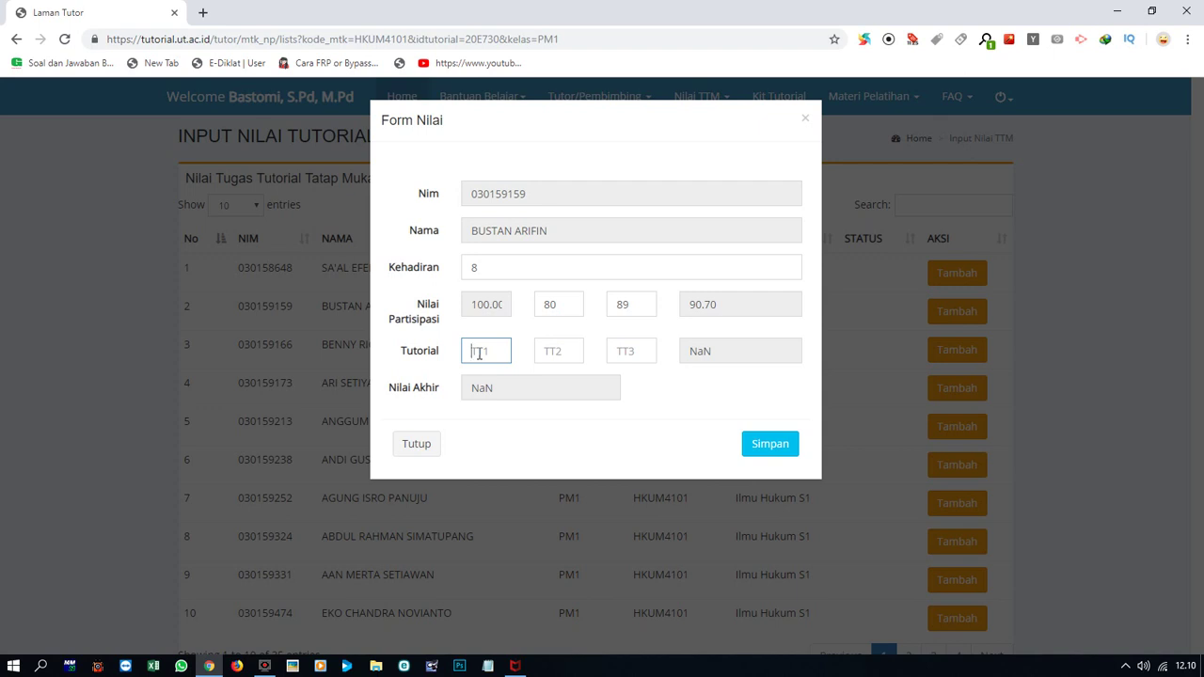
{"action": "type", "text": "90"}
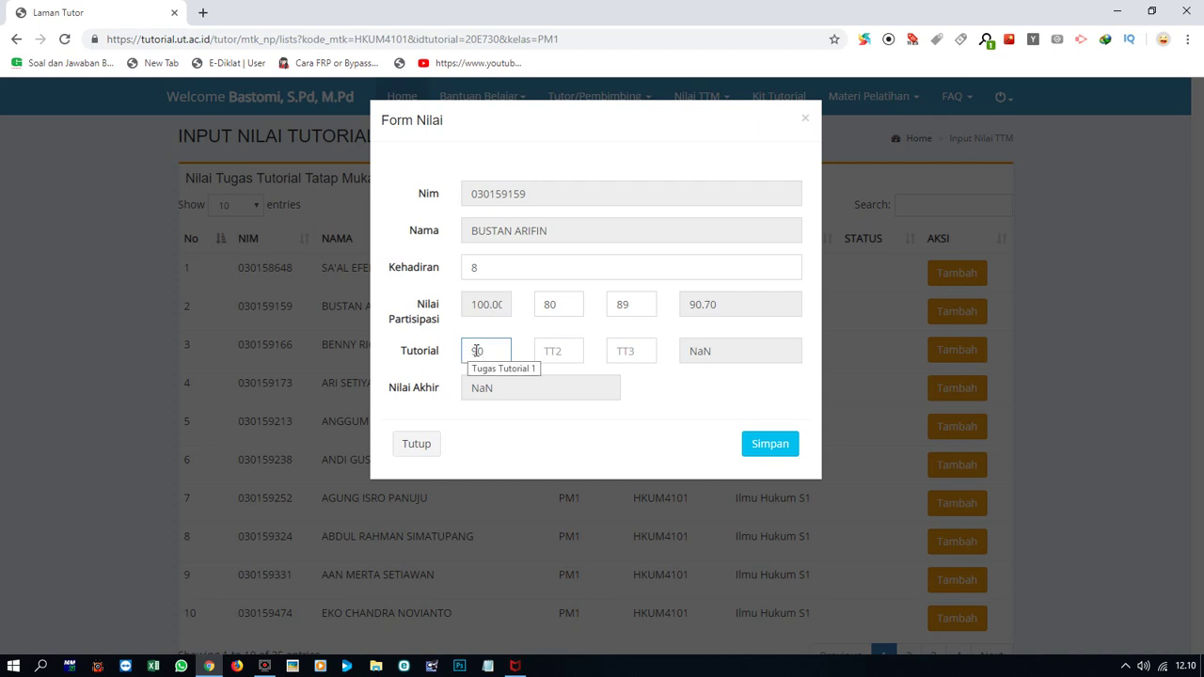
{"action": "left_click", "coordinate": [556, 348]}
{"action": "type", "text": "70"}
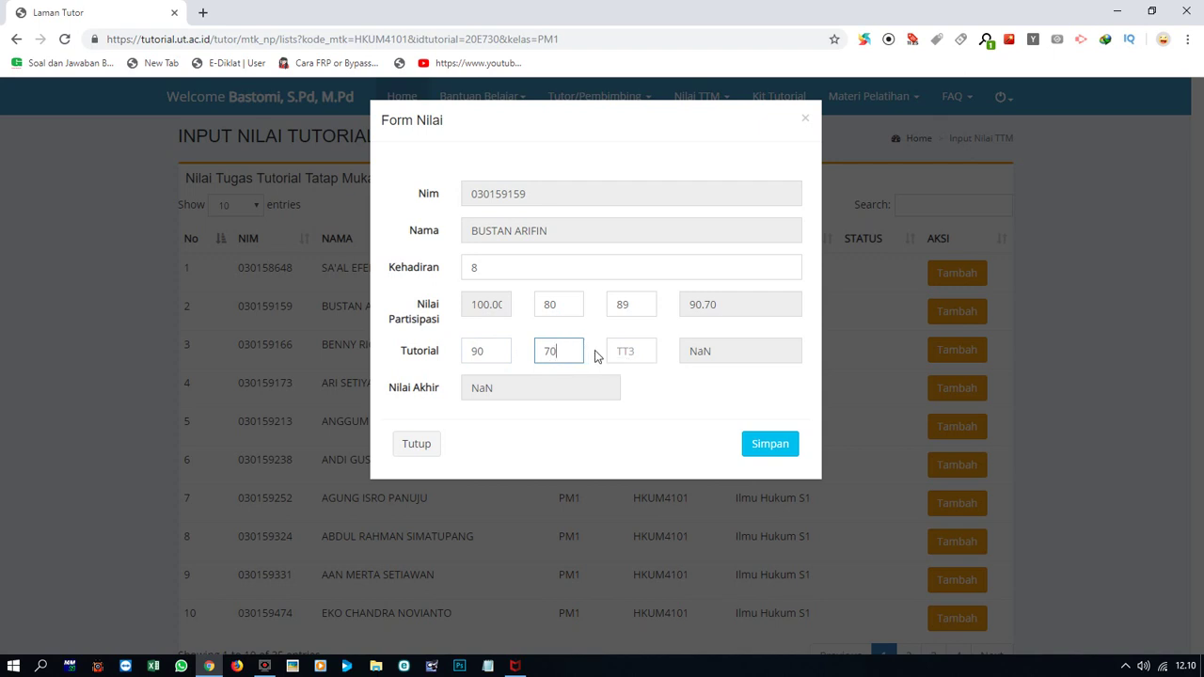
{"action": "left_click", "coordinate": [641, 350]}
{"action": "type", "text": "90"}
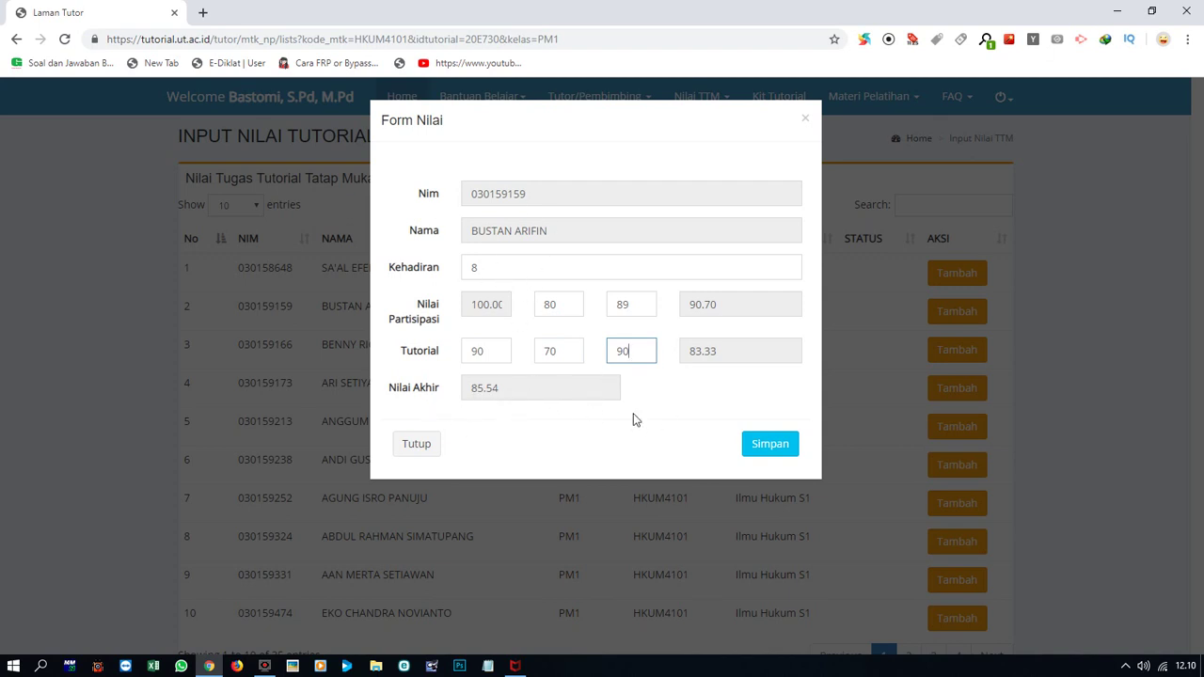
{"action": "left_click", "coordinate": [777, 452]}
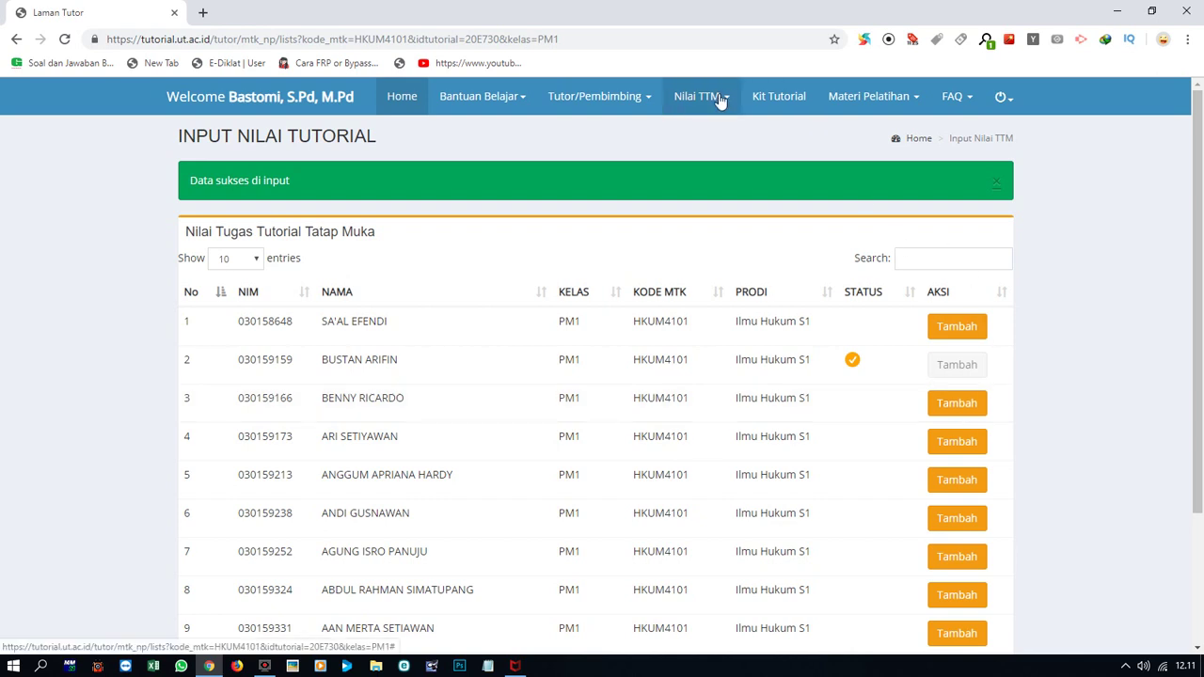
Step: Return to the Input Nilai TTM course list and view the grade recap for HKUM4101, class PM1
{"action": "scroll", "coordinate": [1029, 491], "scroll_direction": "down", "scroll_amount": 2}
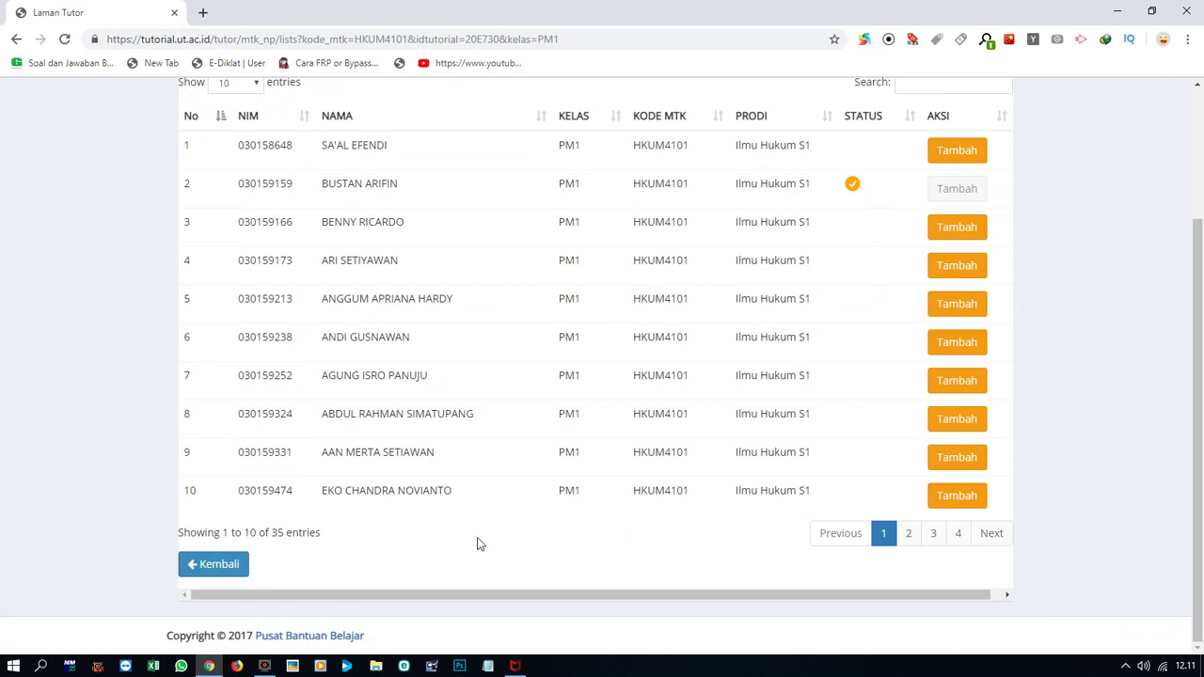
{"action": "scroll", "coordinate": [479, 542], "scroll_direction": "up", "scroll_amount": 2}
{"action": "scroll", "coordinate": [478, 538], "scroll_direction": "up", "scroll_amount": 1}
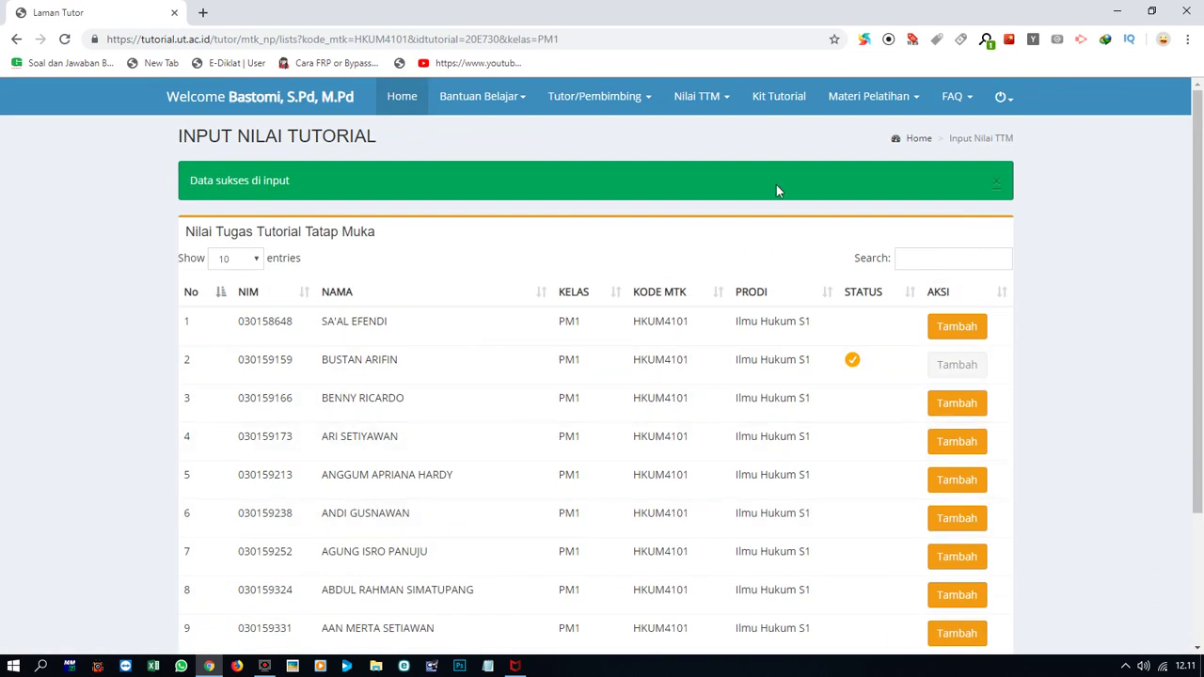
{"action": "left_click", "coordinate": [707, 106]}
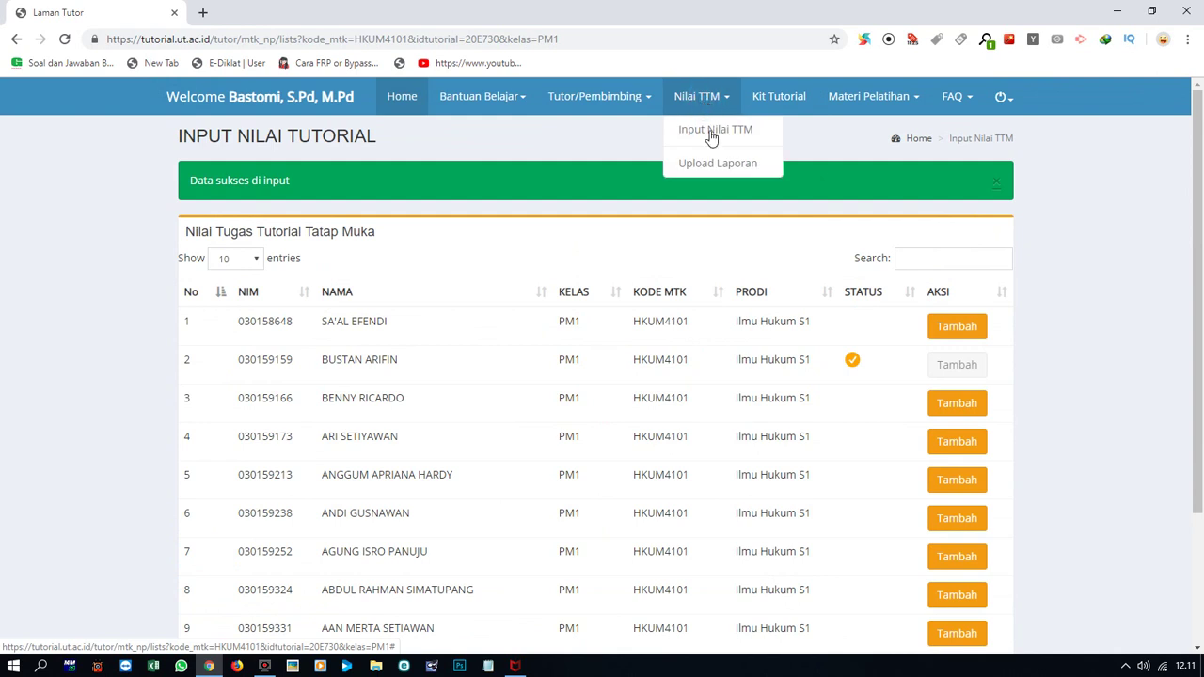
{"action": "left_click", "coordinate": [715, 139]}
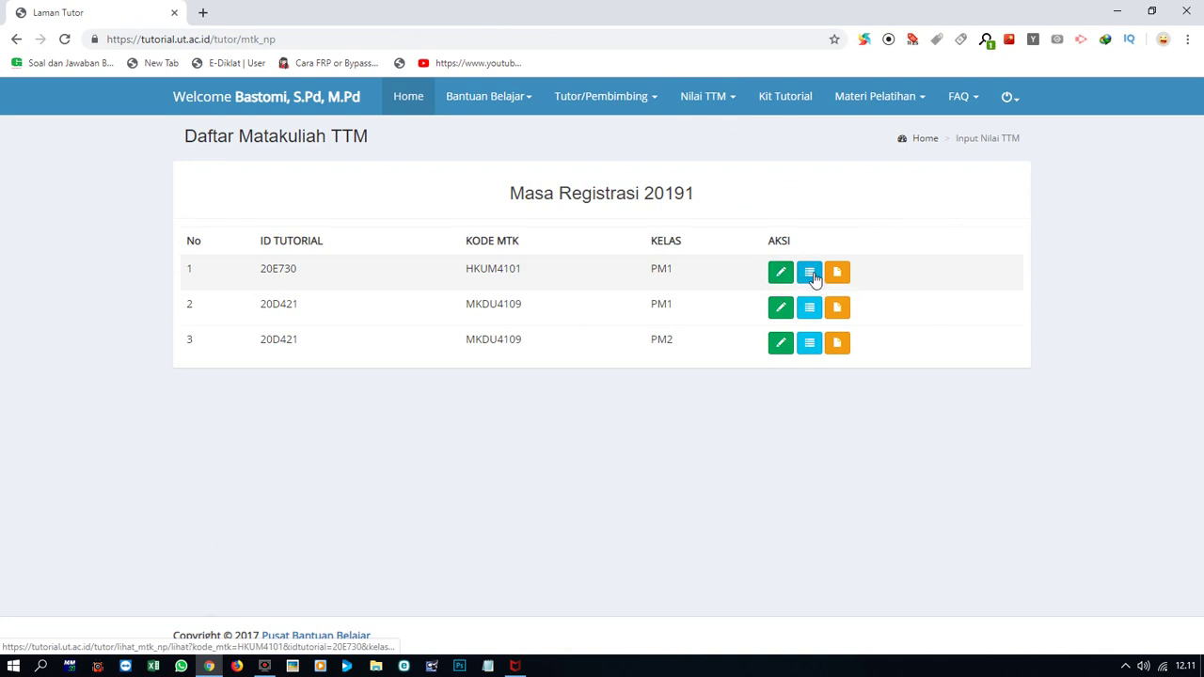
{"action": "left_click", "coordinate": [814, 277]}
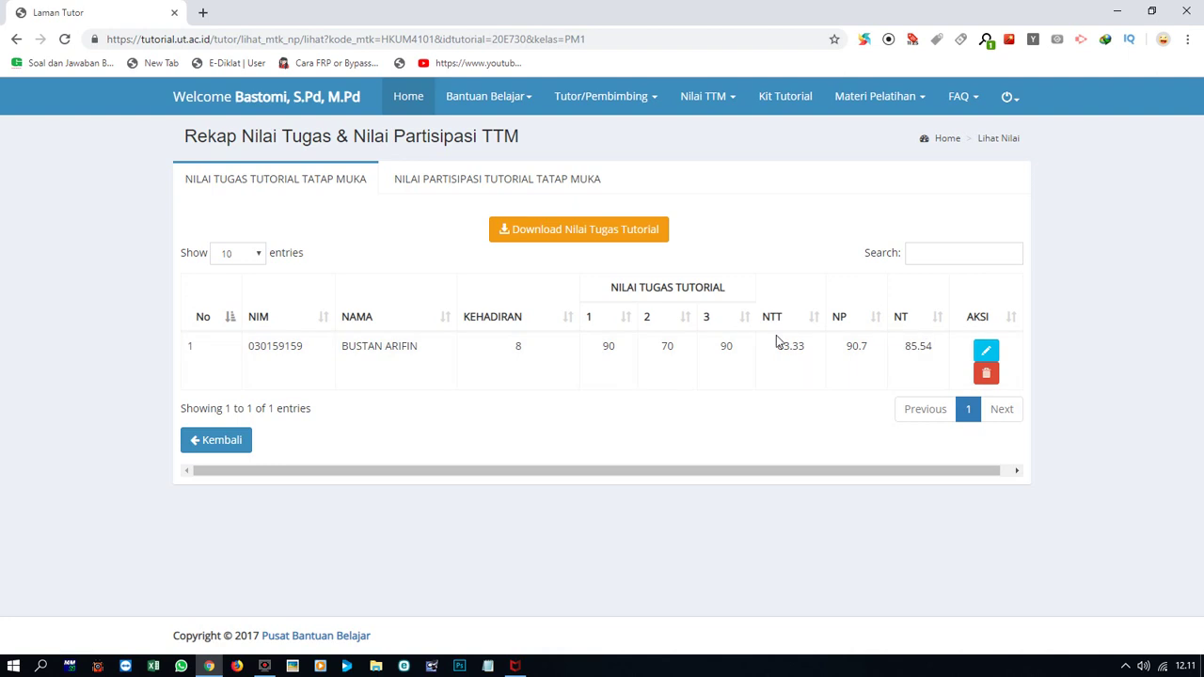
Step: Open the Upload Laporan page and review the report files required for HKUM4101, class PM1
{"action": "left_click", "coordinate": [731, 98]}
{"action": "left_click", "coordinate": [738, 162]}
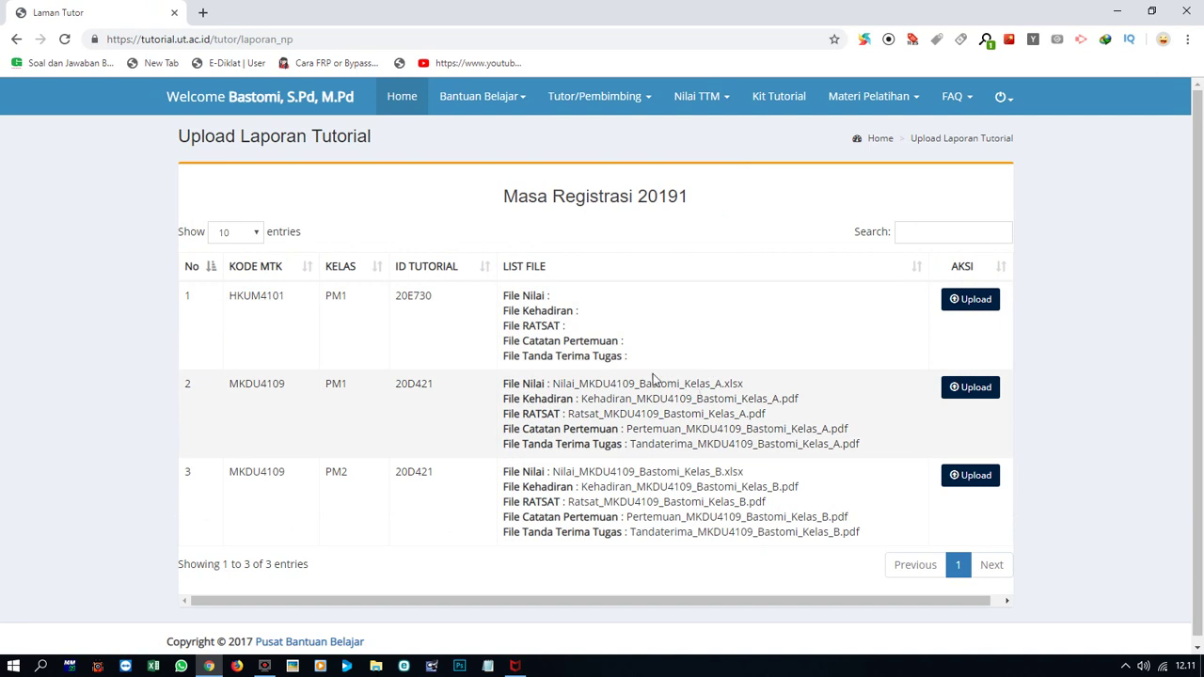
{"action": "left_click_drag", "start_coordinate": [502, 294], "coordinate": [593, 356]}
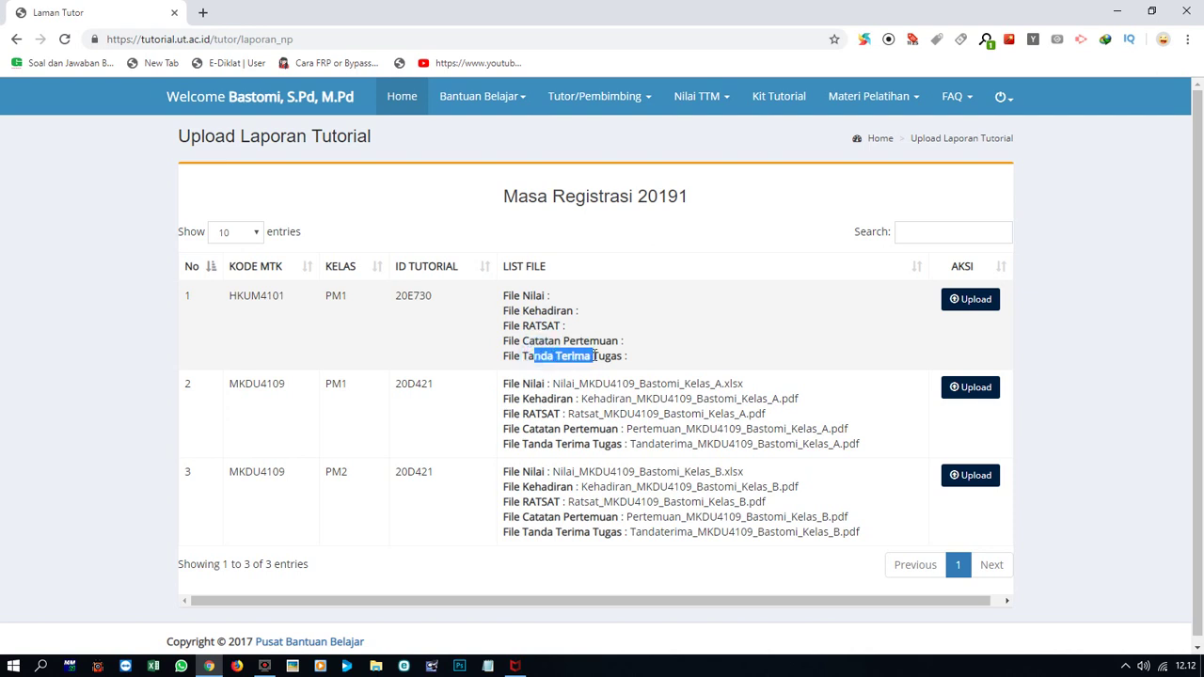
Step: Examine how the uploaded report files for MKDU4109, classes PM1 and PM2, are named in the file list
{"action": "mouse_move", "coordinate": [534, 386]}
{"action": "left_mouse_down"}
{"action": "mouse_move", "coordinate": [518, 383]}
{"action": "mouse_move", "coordinate": [553, 383]}
{"action": "left_mouse_up"}
{"action": "double_click", "coordinate": [553, 382]}
{"action": "left_click", "coordinate": [572, 381]}
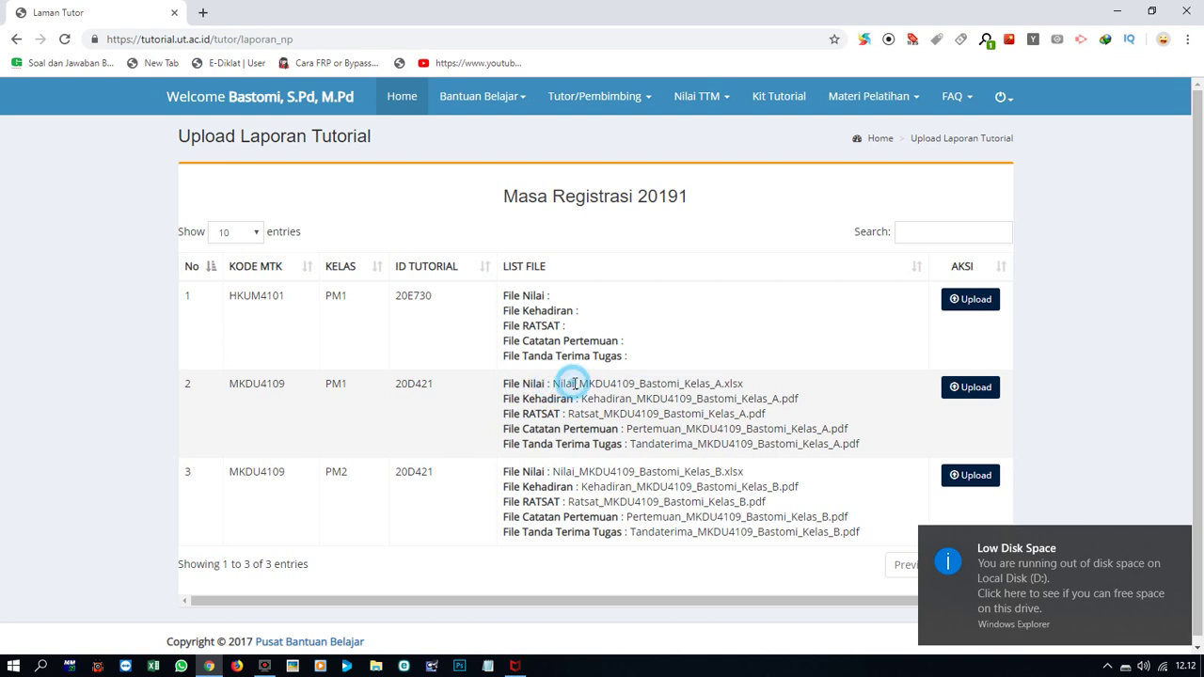
{"action": "triple_click", "coordinate": [576, 383]}
{"action": "left_click", "coordinate": [577, 382]}
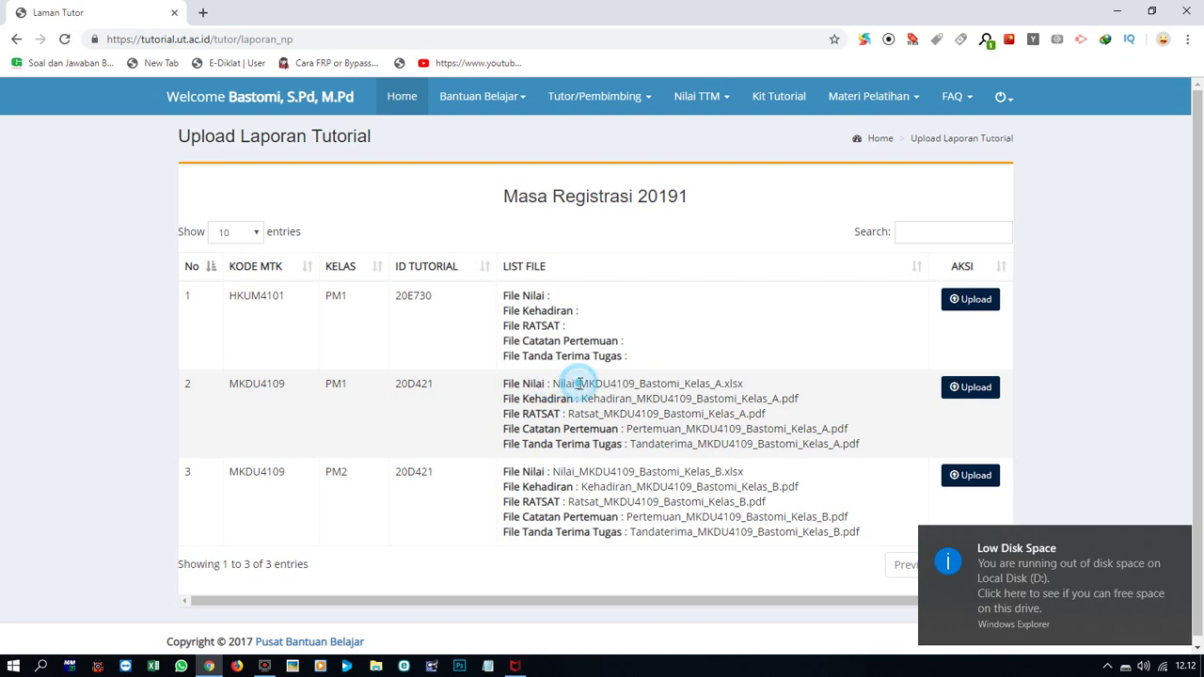
{"action": "left_click_drag", "start_coordinate": [578, 382], "coordinate": [678, 383]}
{"action": "left_click", "coordinate": [638, 383]}
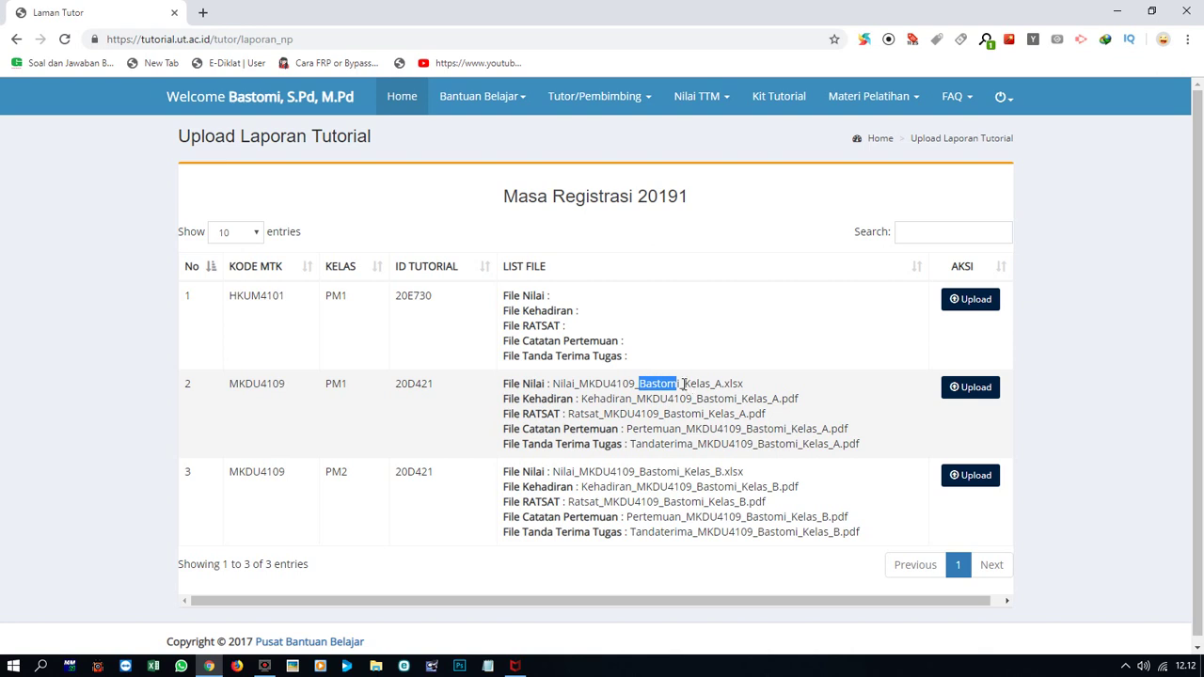
{"action": "double_click", "coordinate": [683, 383]}
{"action": "left_click", "coordinate": [682, 384]}
{"action": "left_click_drag", "start_coordinate": [513, 467], "coordinate": [814, 539]}
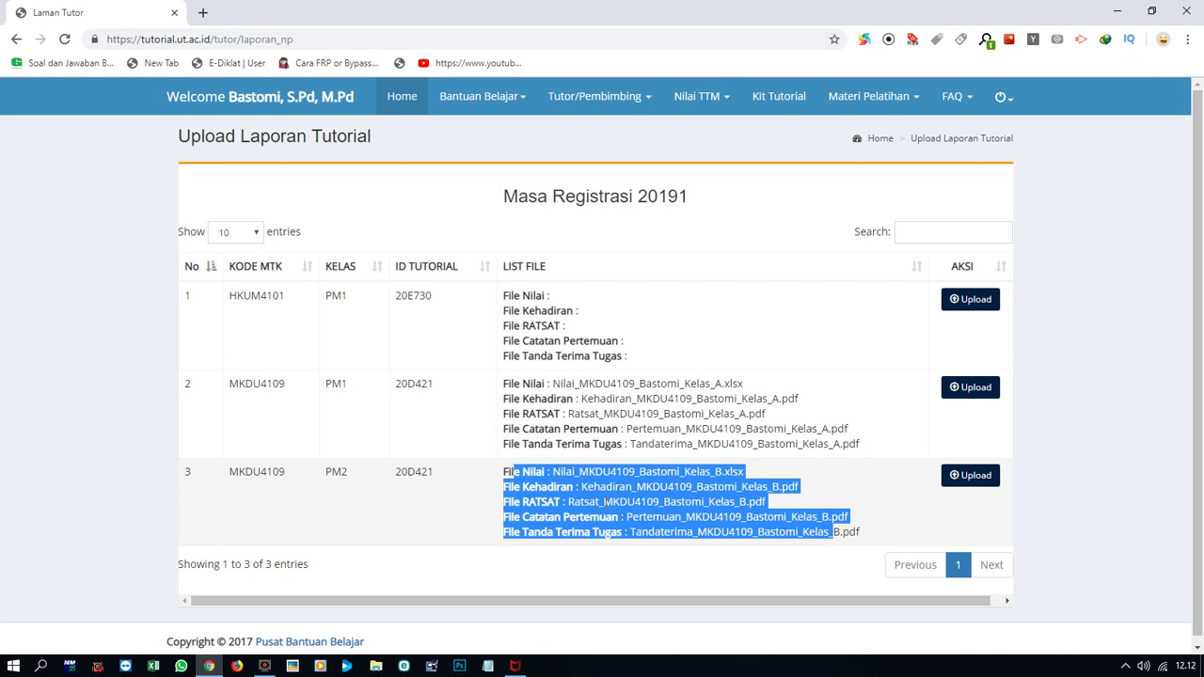
{"action": "triple_click", "coordinate": [608, 482]}
{"action": "left_click", "coordinate": [707, 471]}
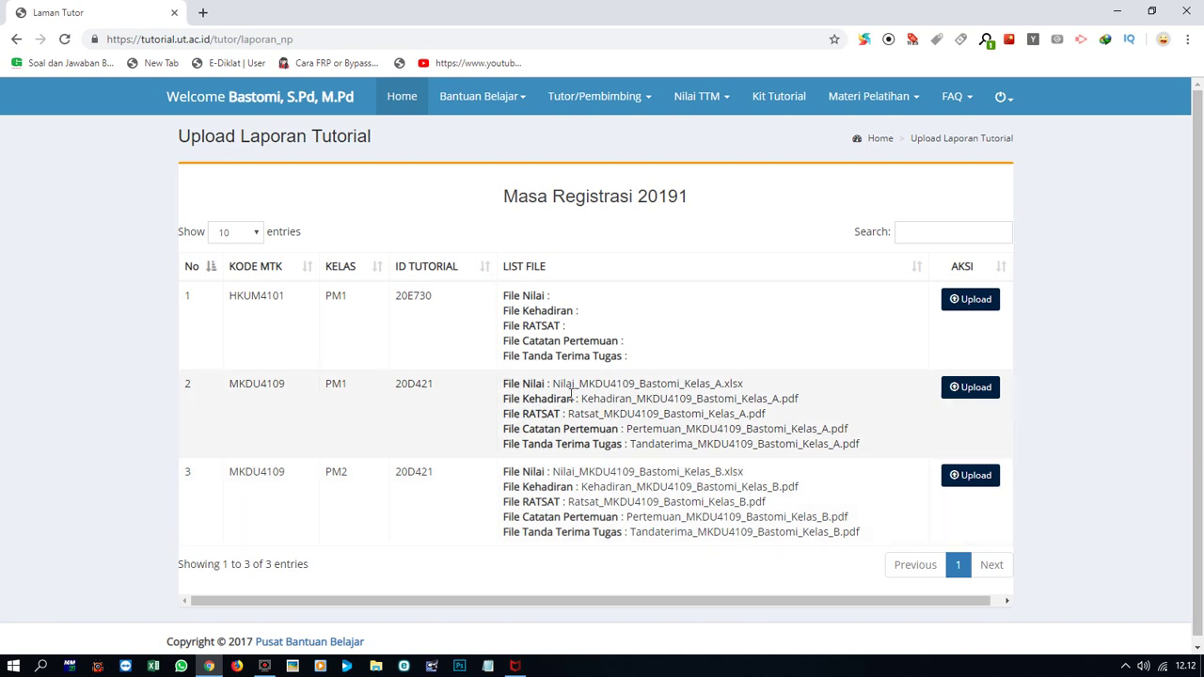
{"action": "left_click_drag", "start_coordinate": [555, 386], "coordinate": [680, 399]}
Step: Open the report upload form for HKUM4101, class PM1, and check File Nilai's example file name and allowed types
{"action": "left_click", "coordinate": [964, 301]}
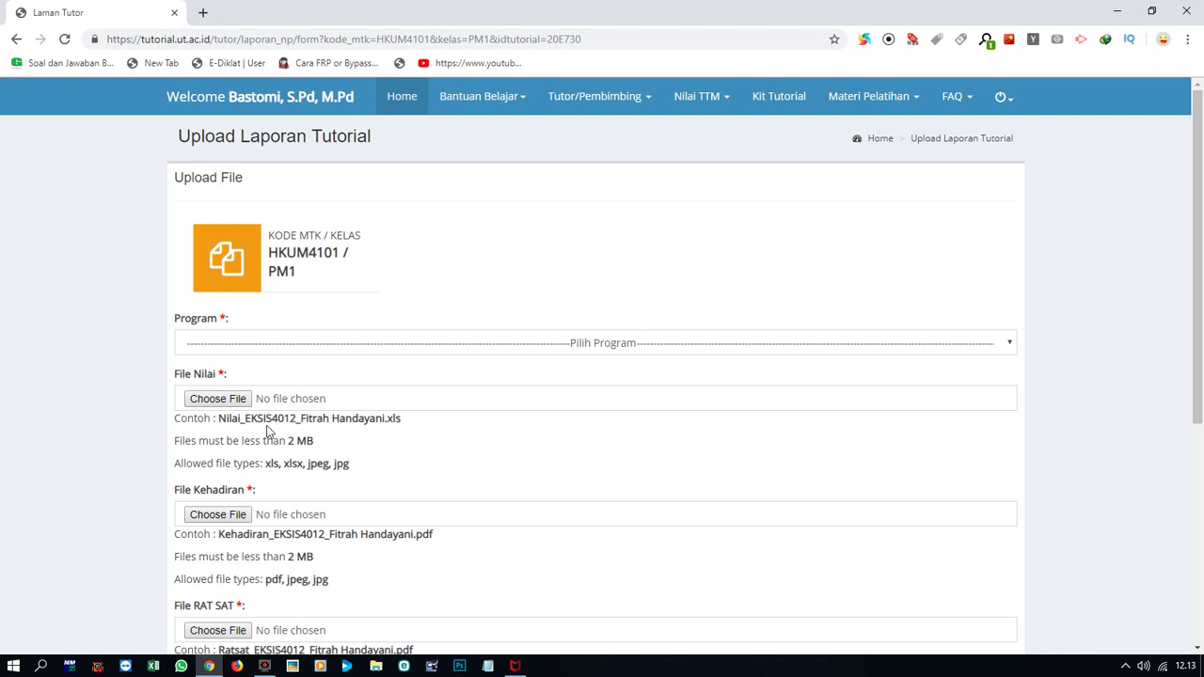
{"action": "left_click_drag", "start_coordinate": [218, 418], "coordinate": [311, 421]}
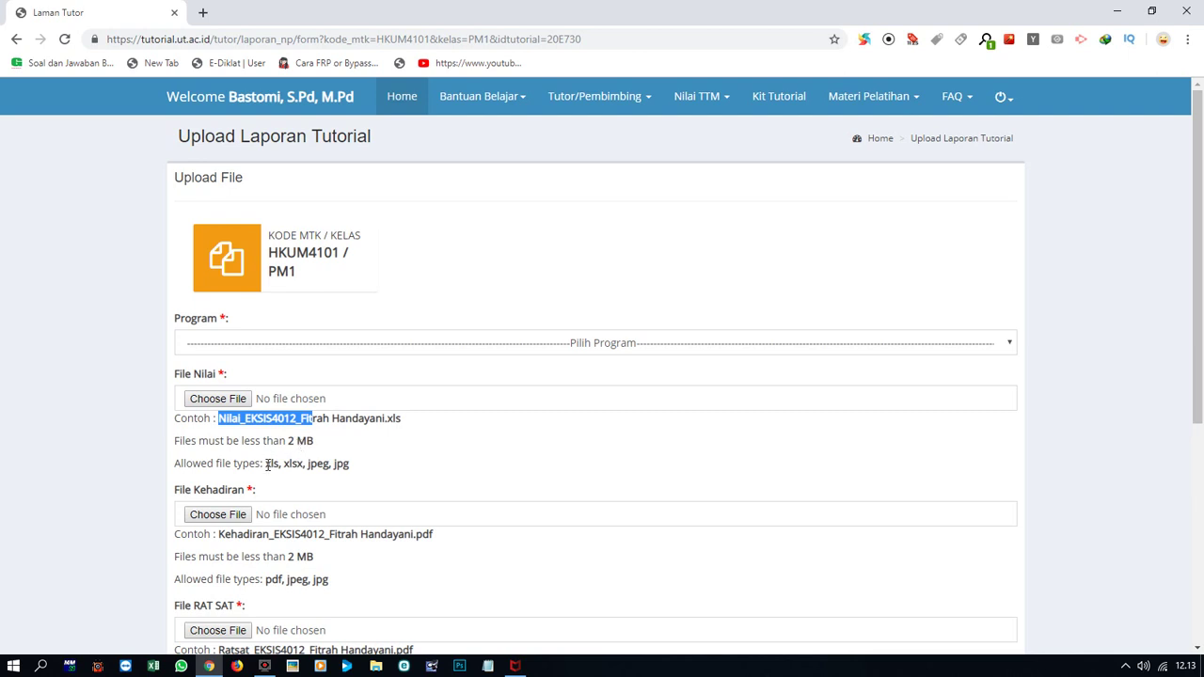
{"action": "left_click_drag", "start_coordinate": [266, 465], "coordinate": [272, 465]}
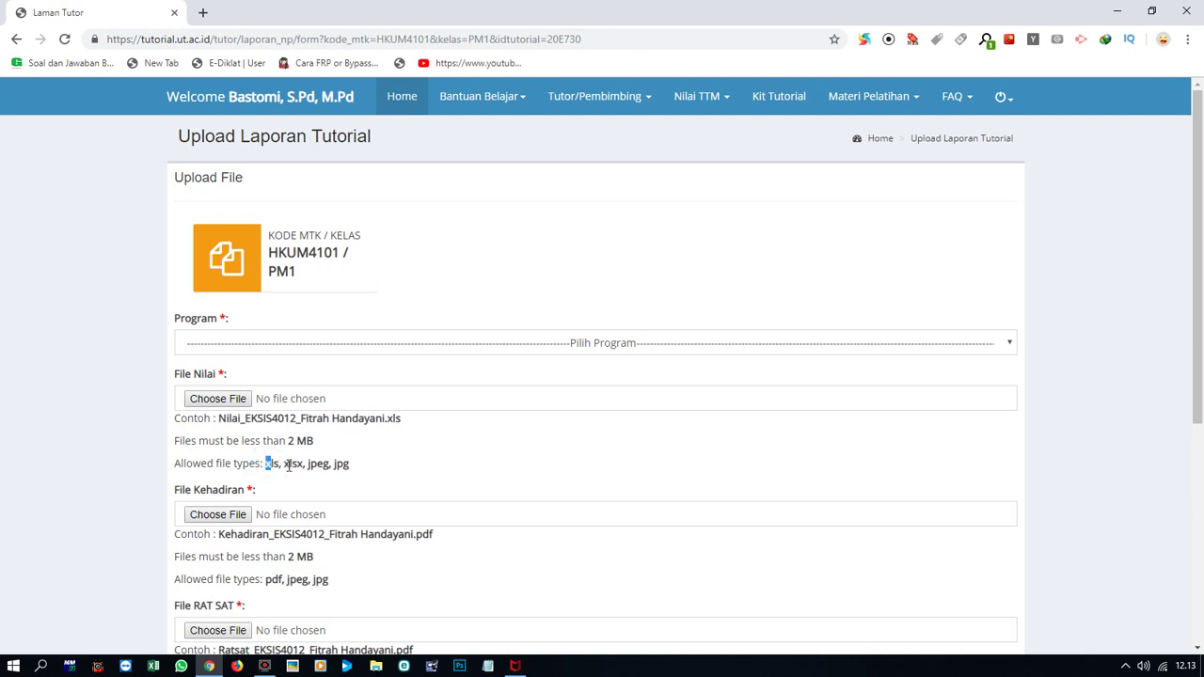
{"action": "double_click", "coordinate": [315, 467]}
Step: Review the allowed file types for File Kehadiran, File RAT SAT and the remaining upload fields
{"action": "scroll", "coordinate": [345, 472], "scroll_direction": "down", "scroll_amount": 2}
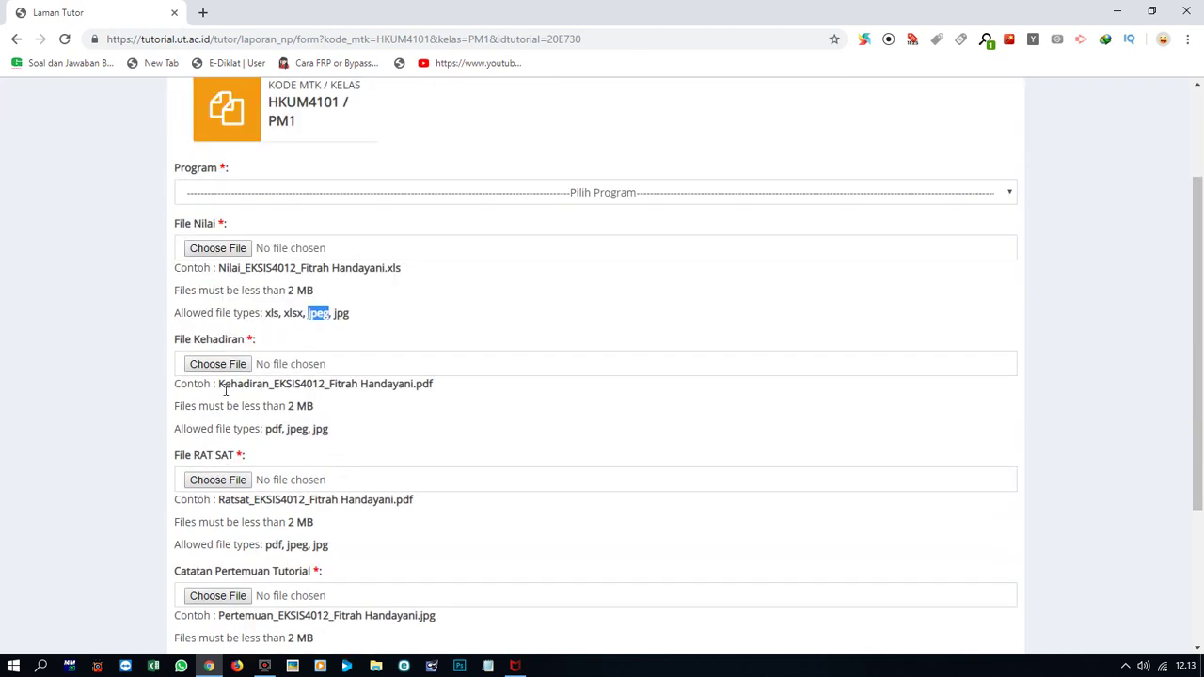
{"action": "left_click", "coordinate": [274, 432]}
{"action": "left_click_drag", "start_coordinate": [296, 430], "coordinate": [309, 429]}
{"action": "left_click", "coordinate": [331, 430]}
{"action": "scroll", "coordinate": [338, 429], "scroll_direction": "down", "scroll_amount": 2}
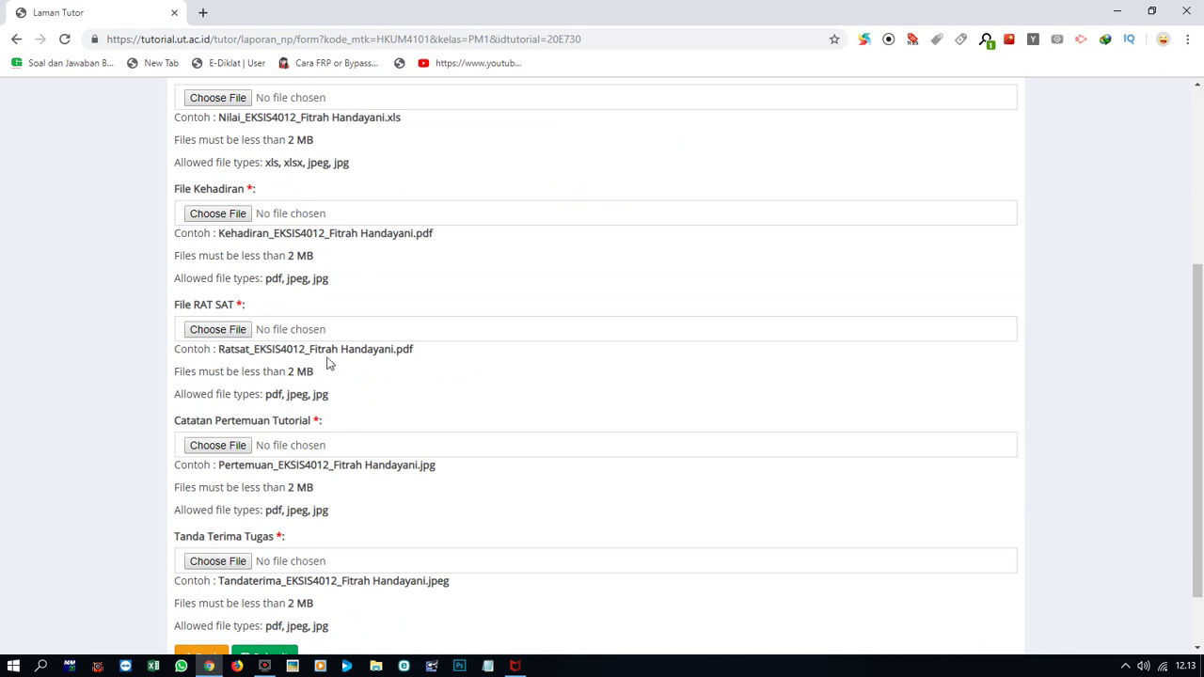
{"action": "left_click_drag", "start_coordinate": [274, 392], "coordinate": [318, 432]}
{"action": "scroll", "coordinate": [275, 481], "scroll_direction": "up", "scroll_amount": 4}
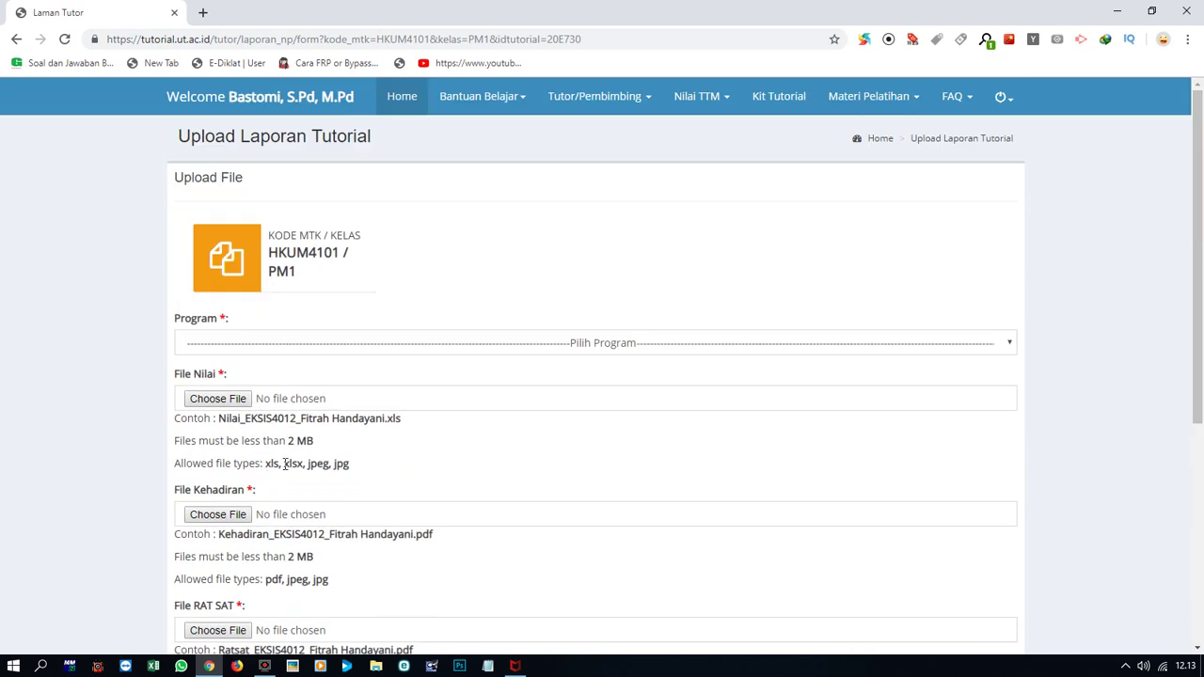